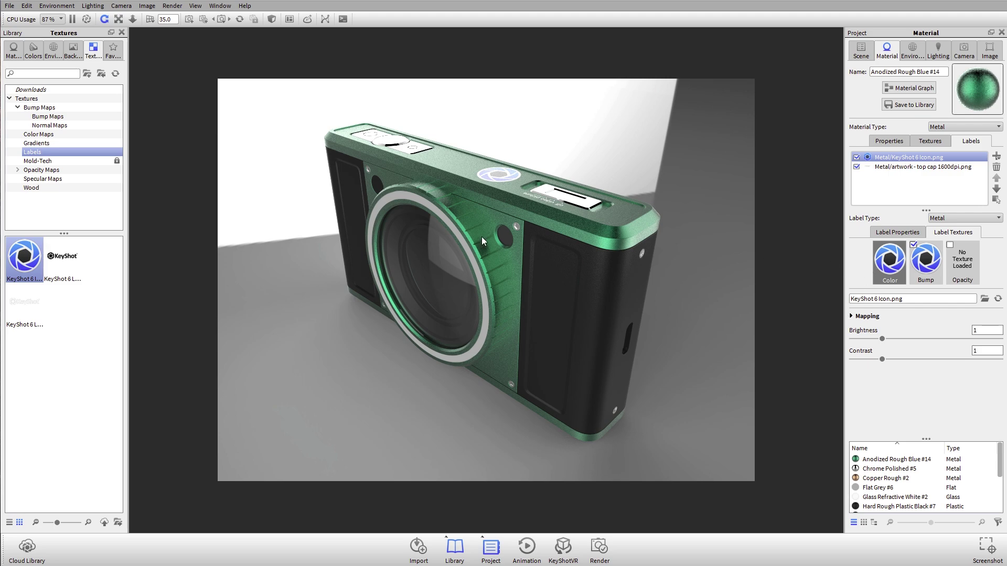
- Show the 3 Panels Straight 2k environment settings and view the green camera head-on from farther out
left_click(921, 51)
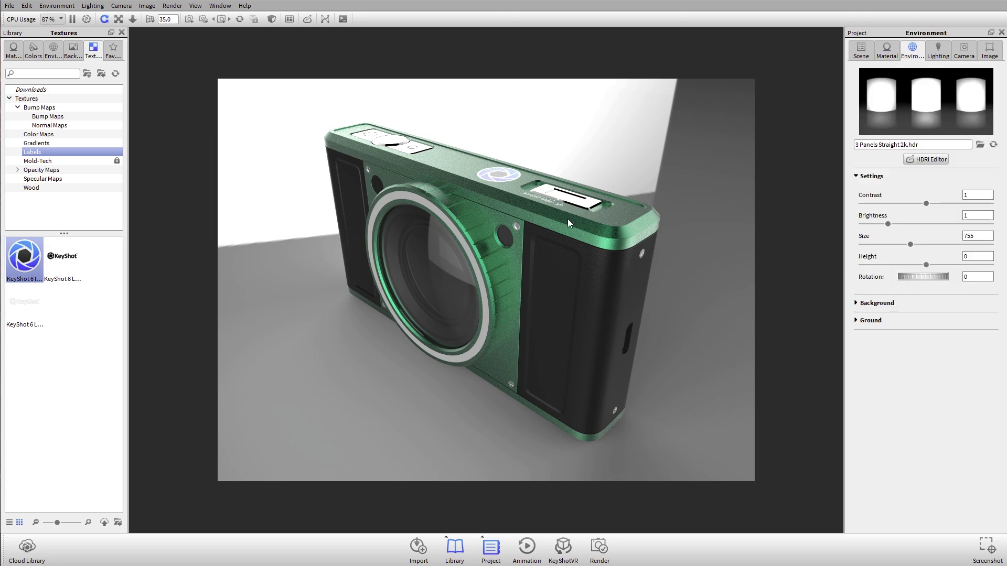
left_click_drag(567, 218, 634, 203)
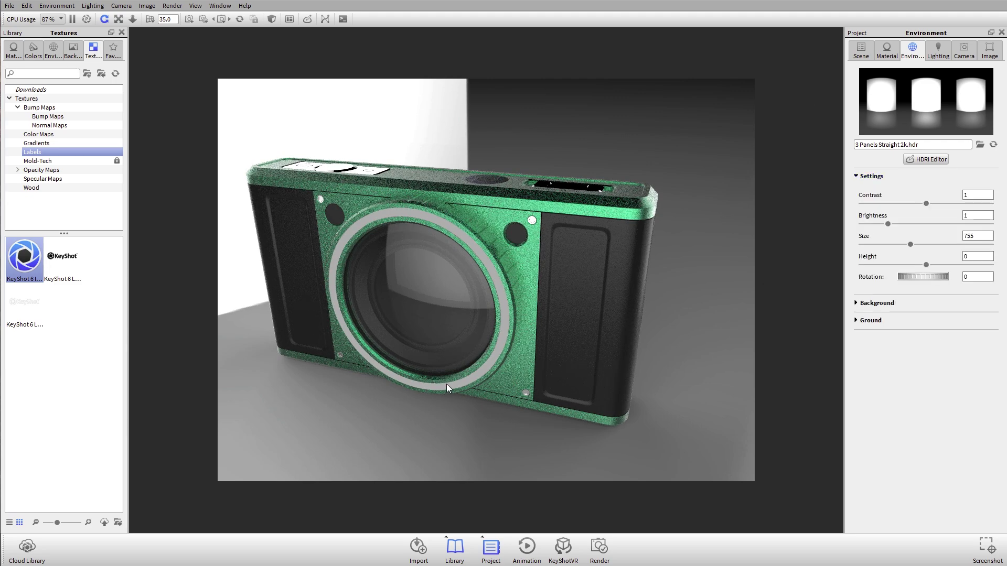
scroll(503, 281, "down", 3)
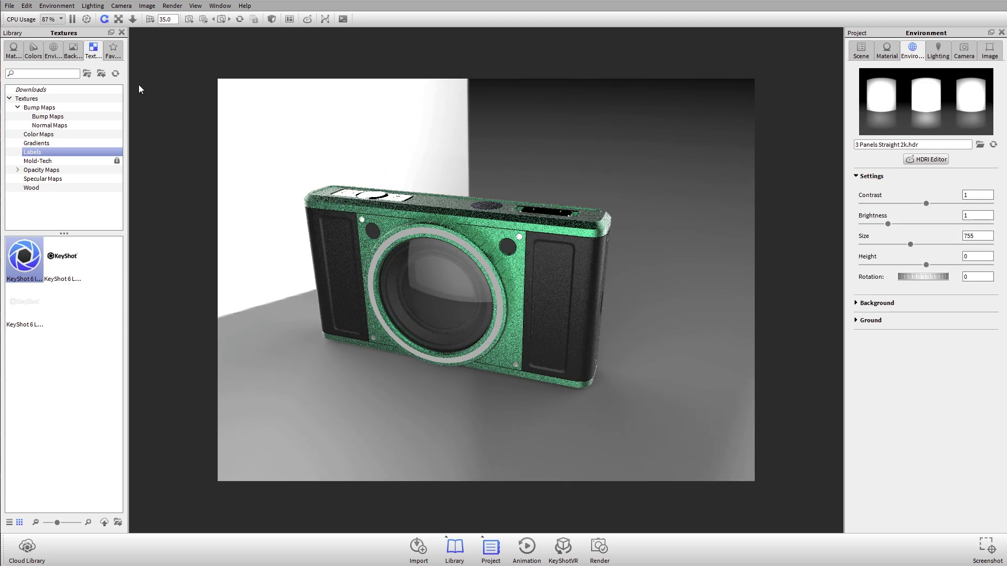
left_click(53, 51)
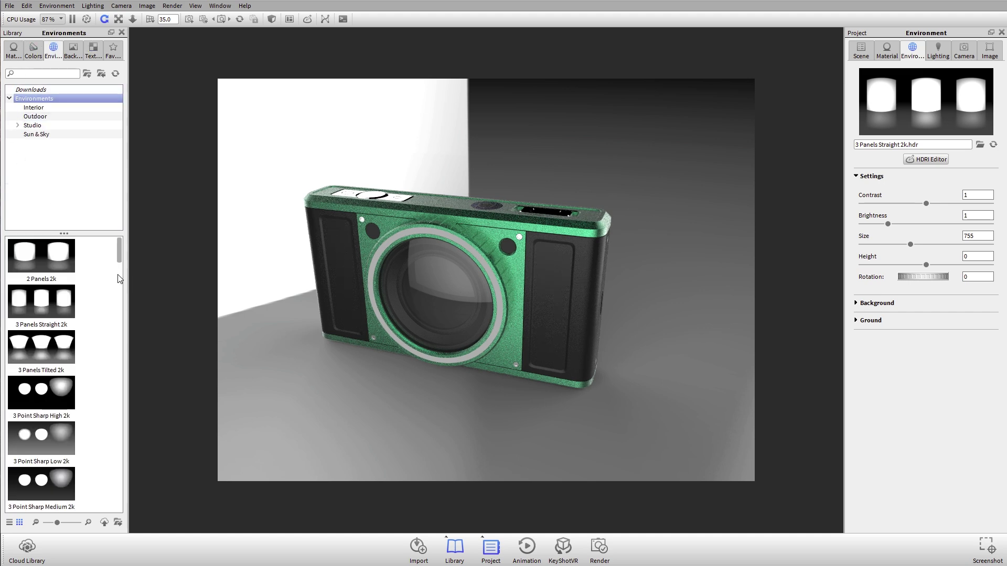
- Scroll through the environment HDRI thumbnails in the library
scroll(77, 246, "down", 15)
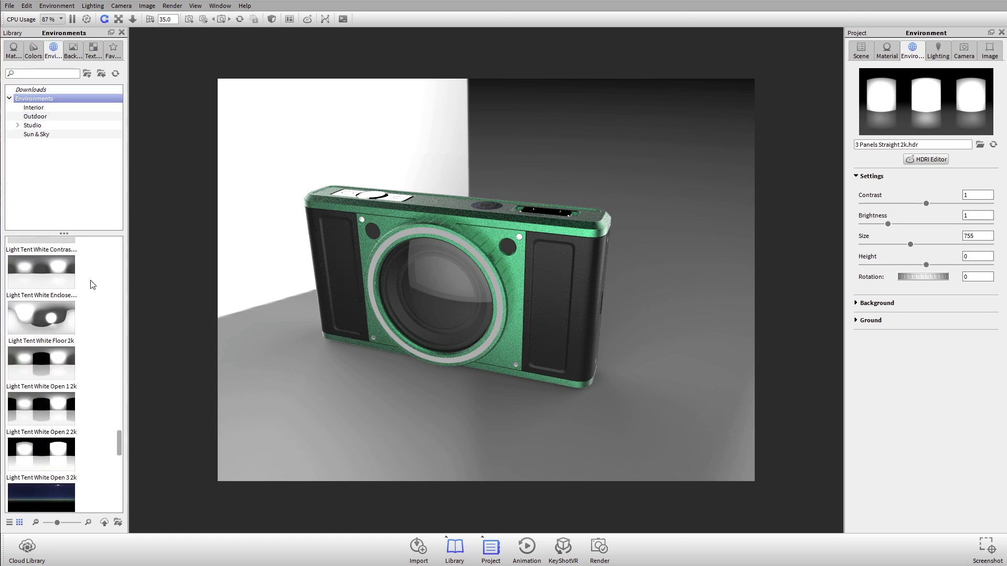
scroll(92, 284, "up", 10)
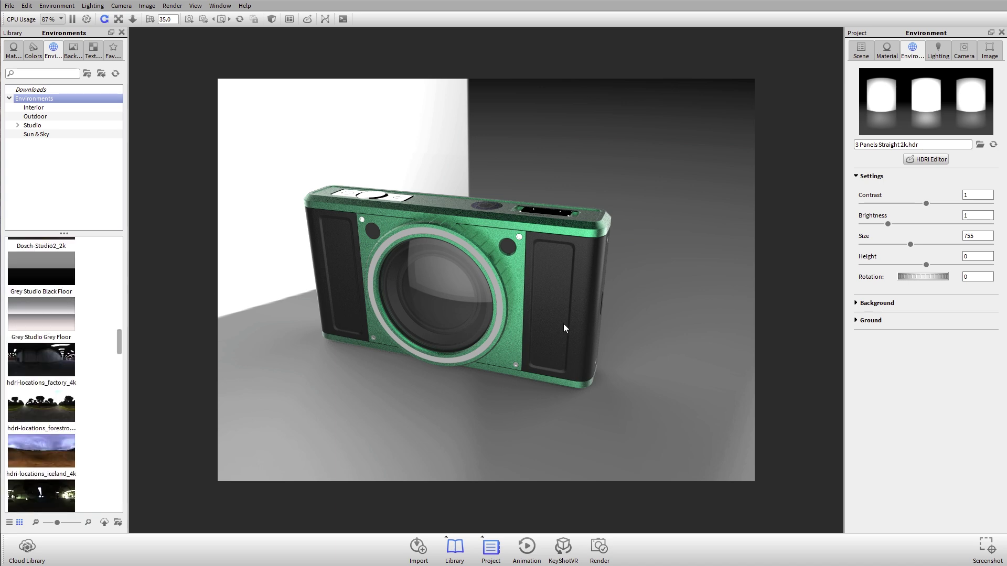
scroll(491, 275, "down", 15)
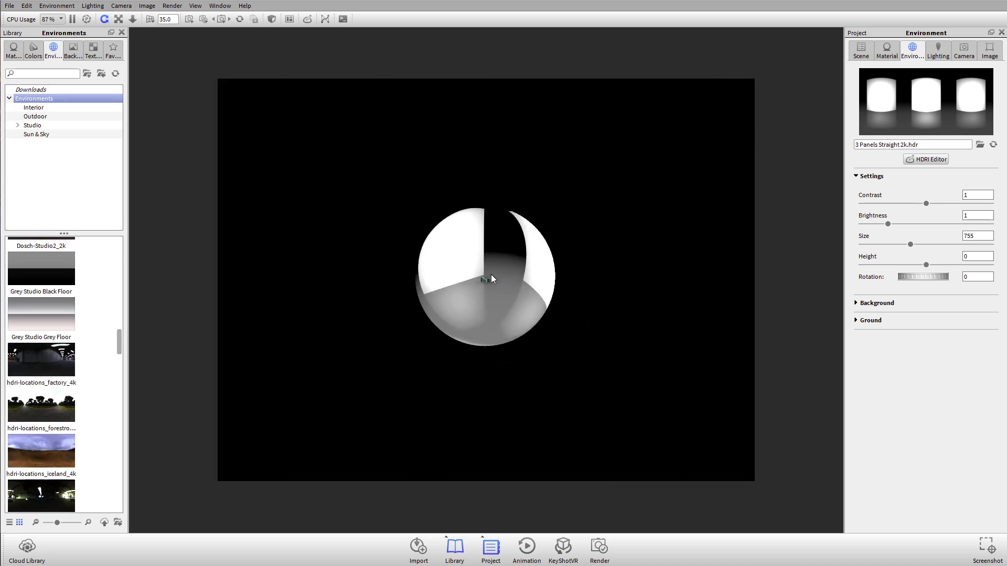
scroll(469, 231, "up", 10)
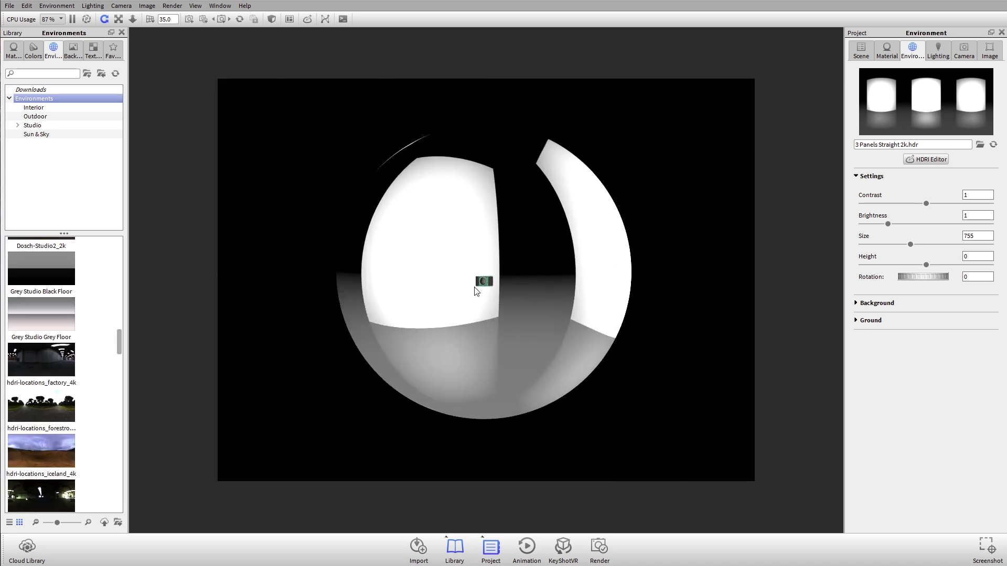
- Pull back and orbit around the environment dome, then return to the camera on the floor
left_click_drag(561, 322, 539, 319)
scroll(539, 319, "up", 10)
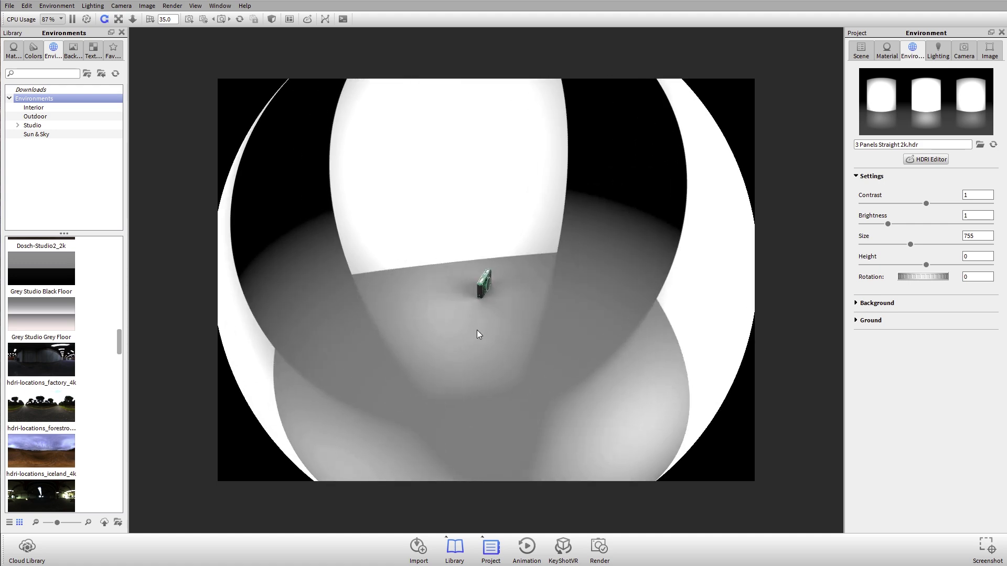
left_click_drag(521, 321, 405, 337)
scroll(406, 325, "up", 10)
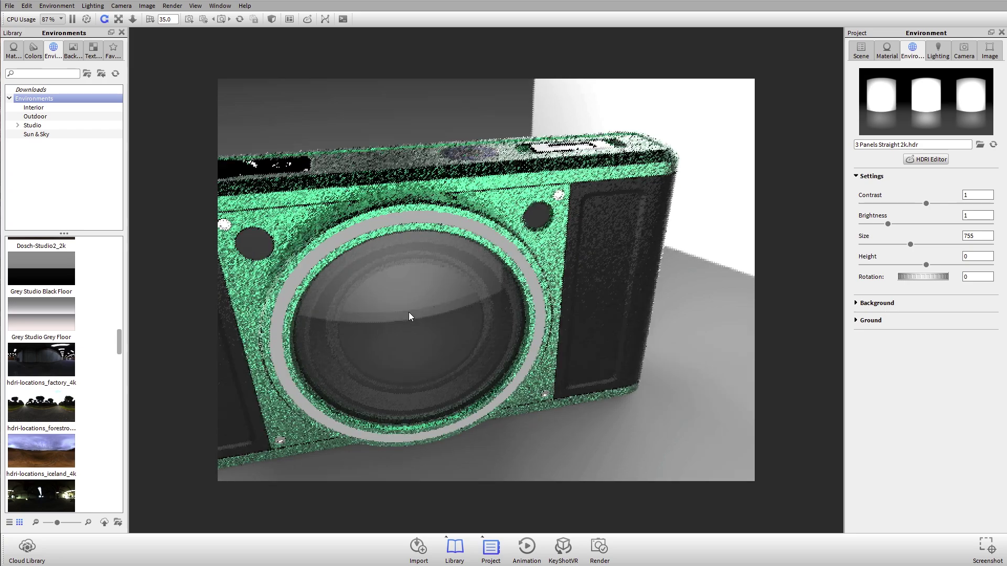
scroll(541, 336, "down", 10)
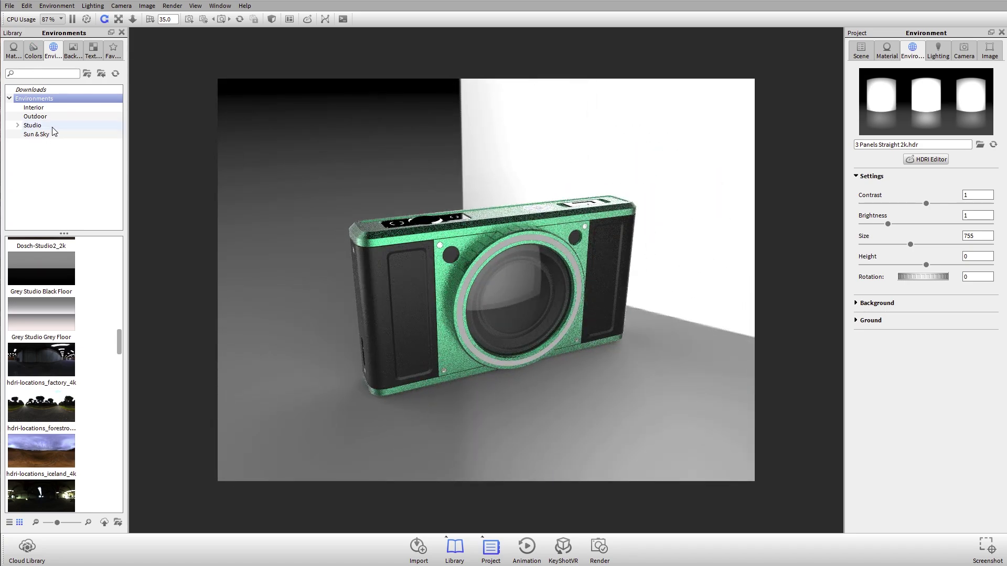
- Apply the forest road environment and orbit around the camera to view it on the road
left_click_drag(41, 421, 736, 168)
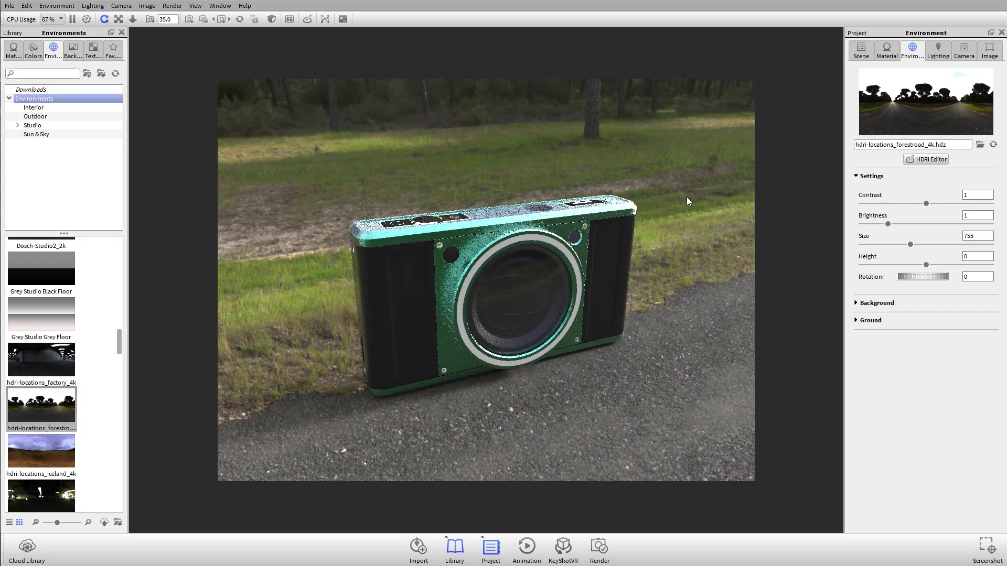
left_click_drag(687, 196, 577, 321)
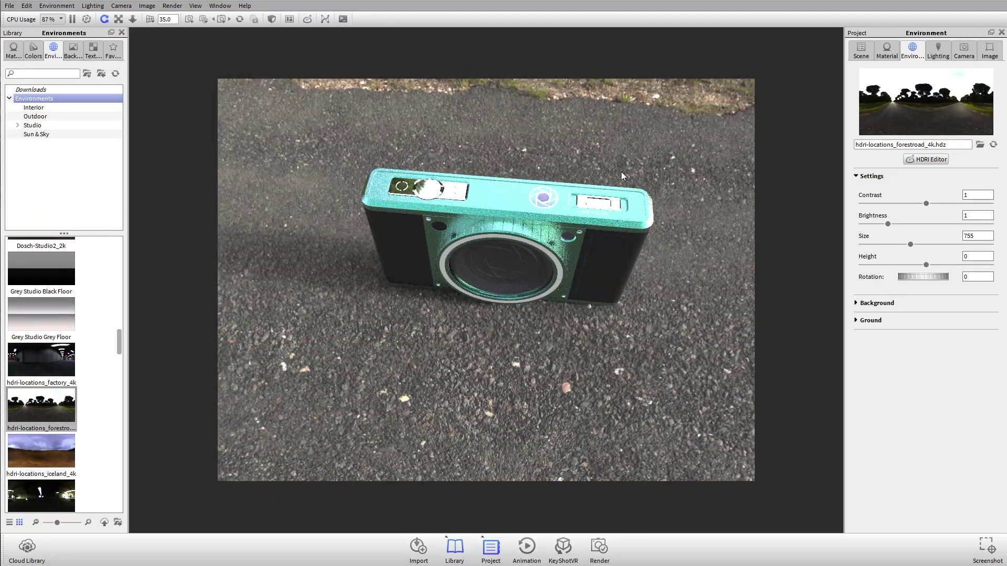
left_click_drag(622, 176, 498, 197)
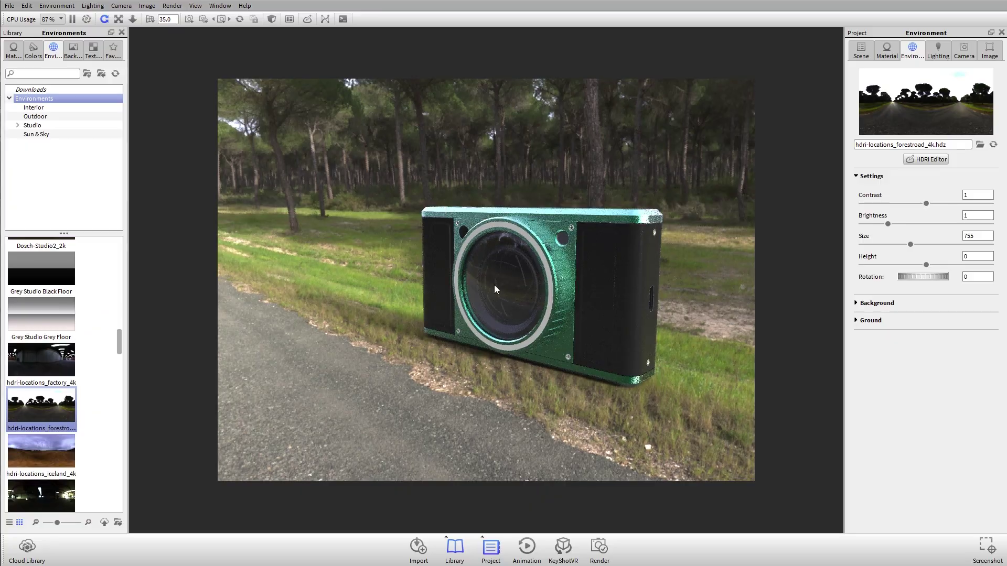
left_click_drag(495, 289, 709, 206)
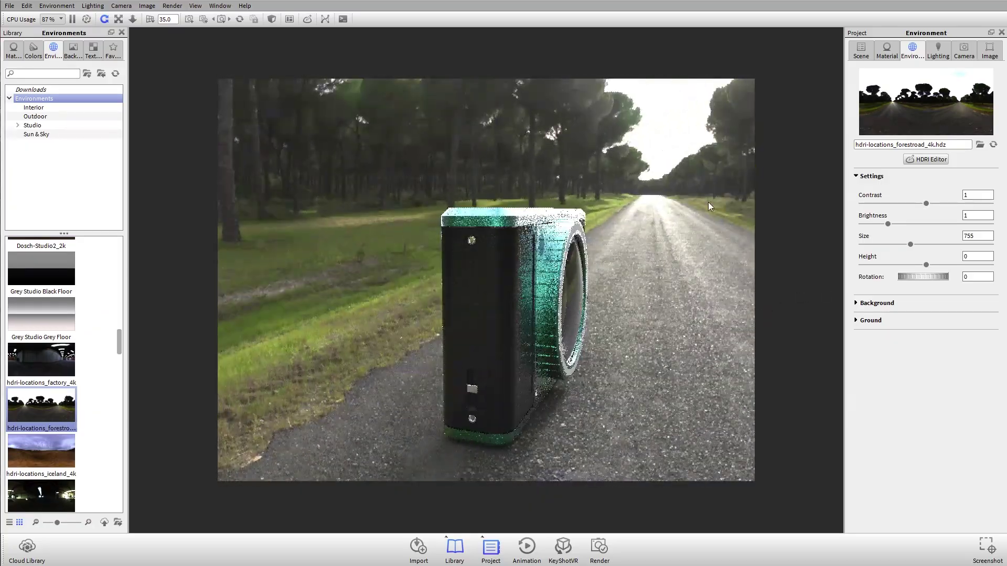
left_click_drag(668, 171, 387, 206)
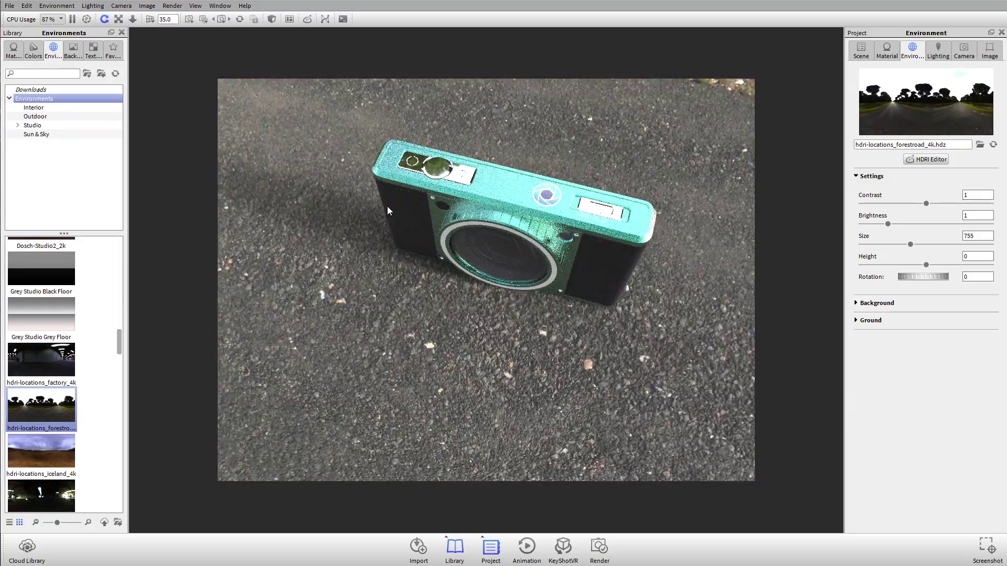
left_click_drag(265, 196, 424, 199)
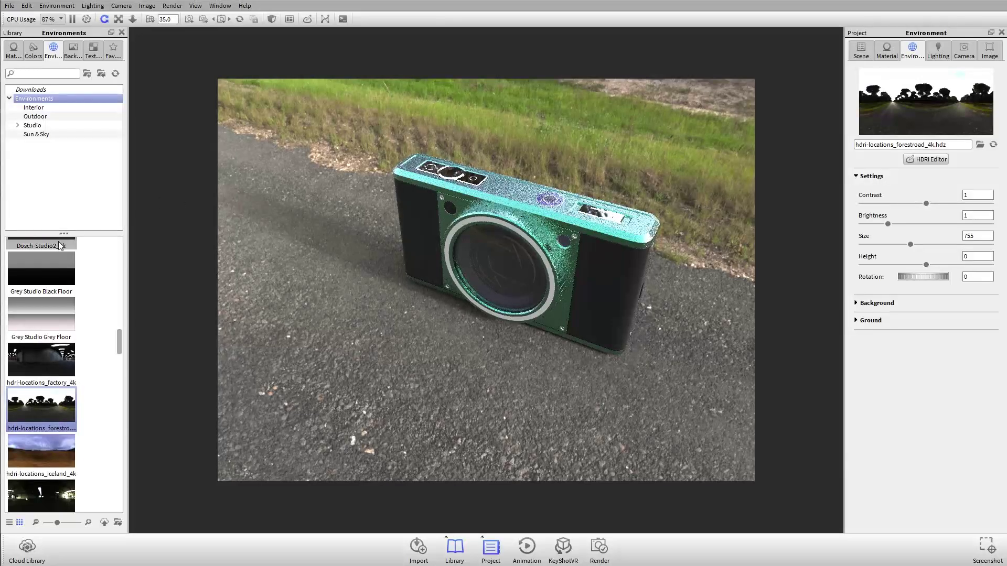
- Apply the outdoor hdri-locations_iceland_4k environment and view the camera from a raised three-quarter angle
left_click(43, 108)
left_click(42, 116)
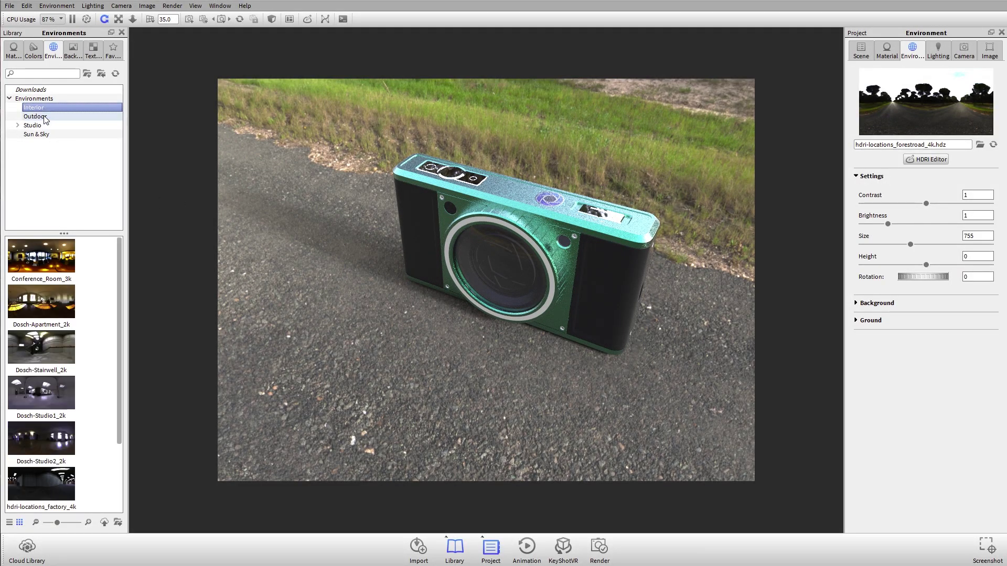
left_click_drag(43, 391, 461, 307)
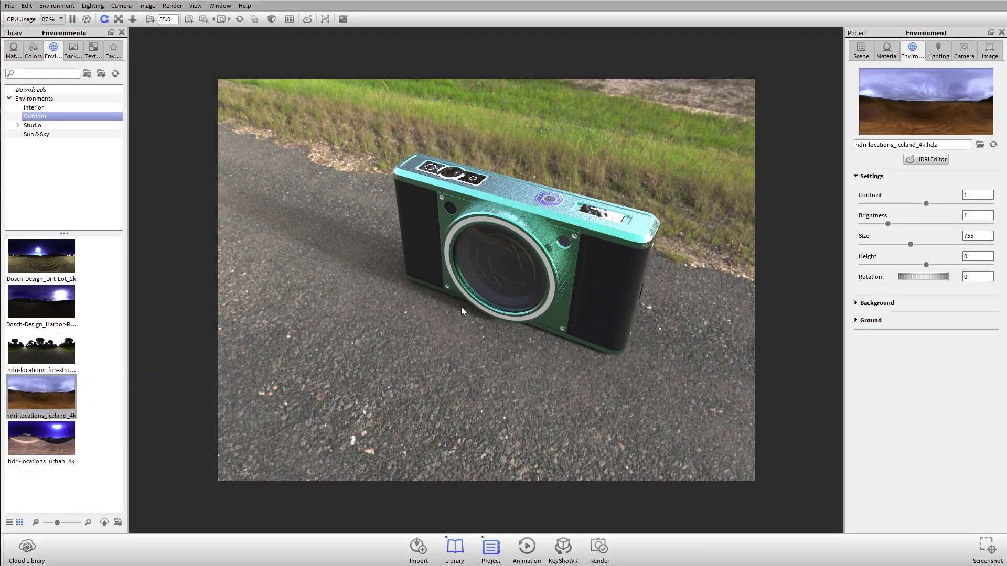
left_click_drag(420, 279, 649, 243)
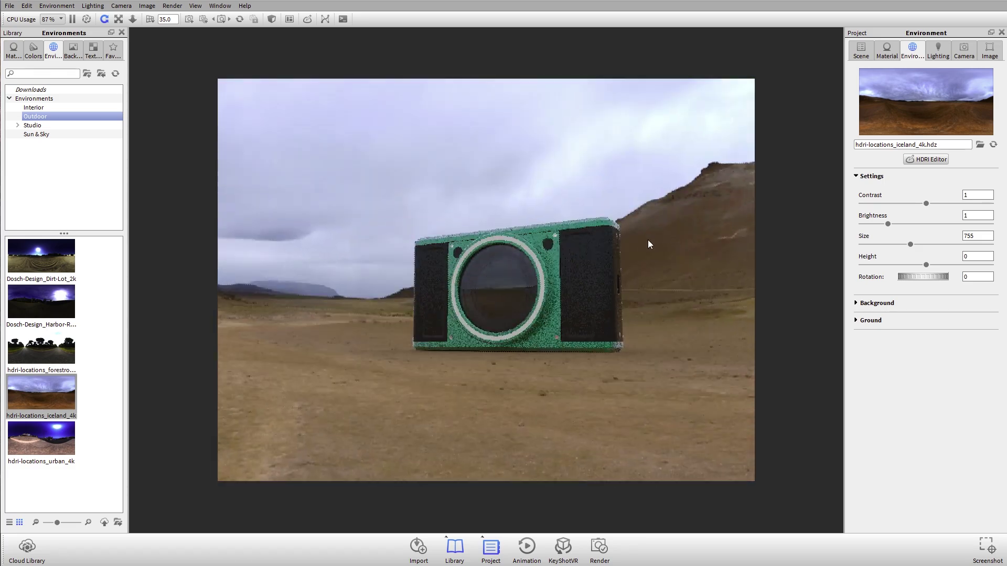
scroll(541, 259, "up", 5)
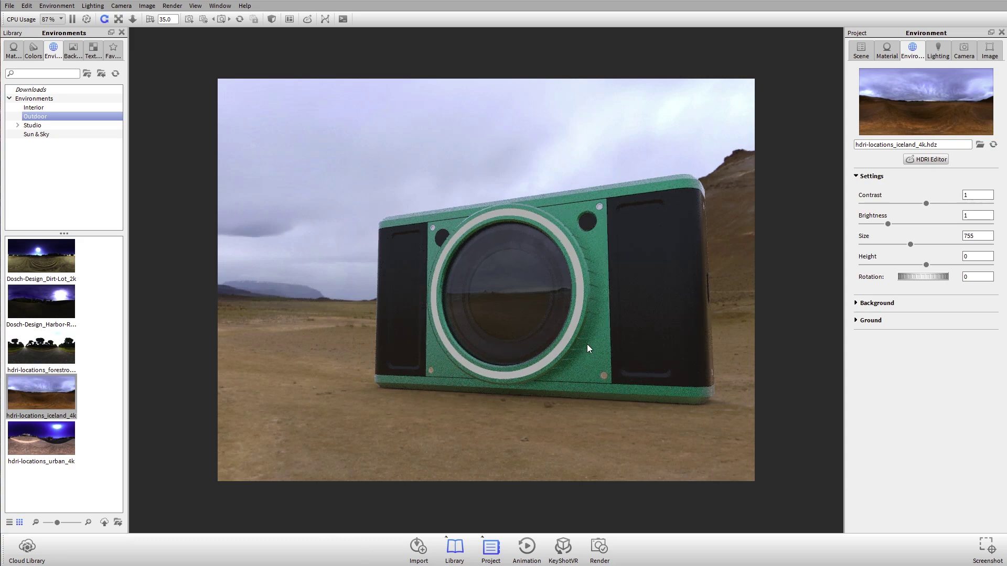
left_click_drag(587, 343, 593, 320)
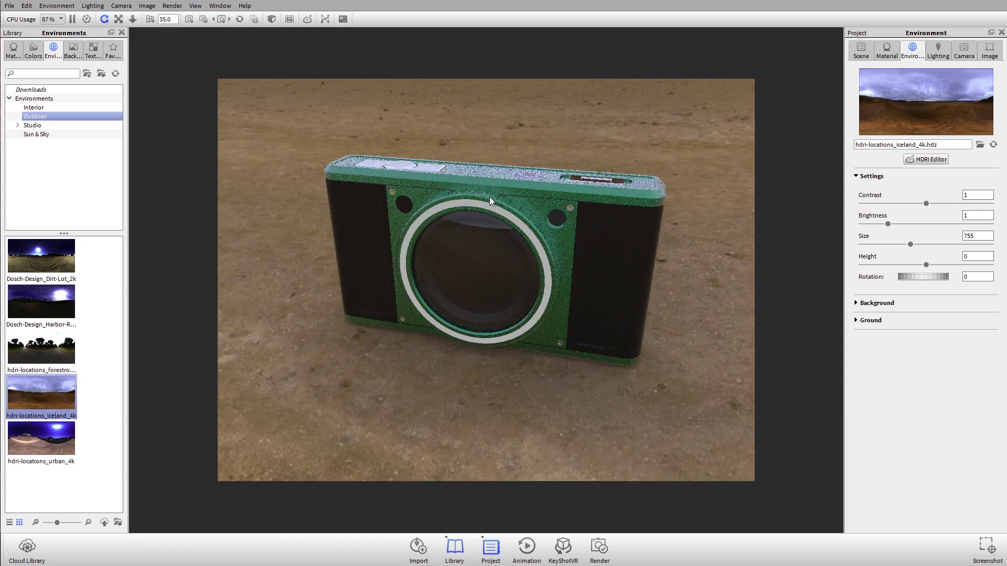
scroll(491, 201, "down", 3)
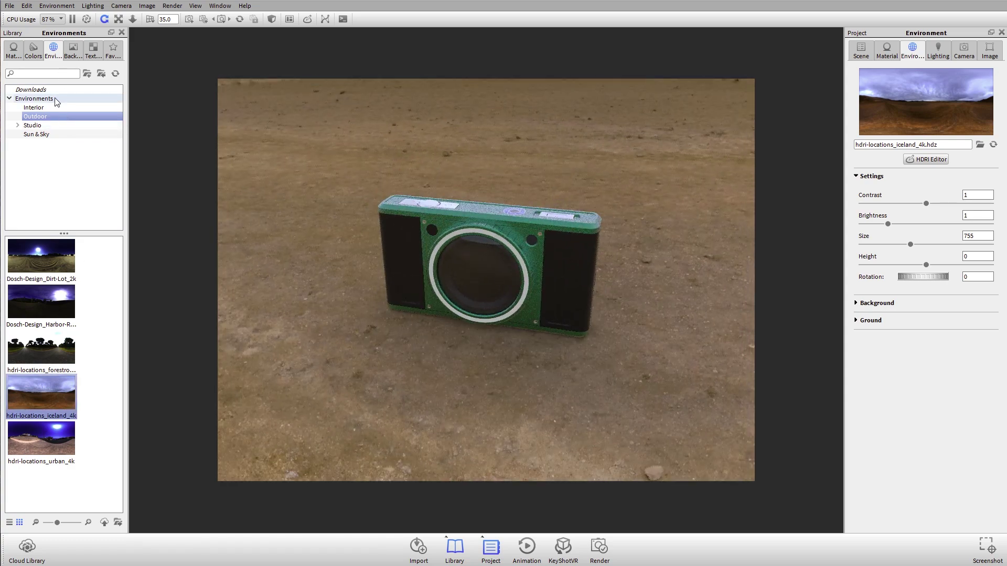
- Apply the Studio environment 3 Panels Straight 2k and orbit around the green camera
left_click(32, 125)
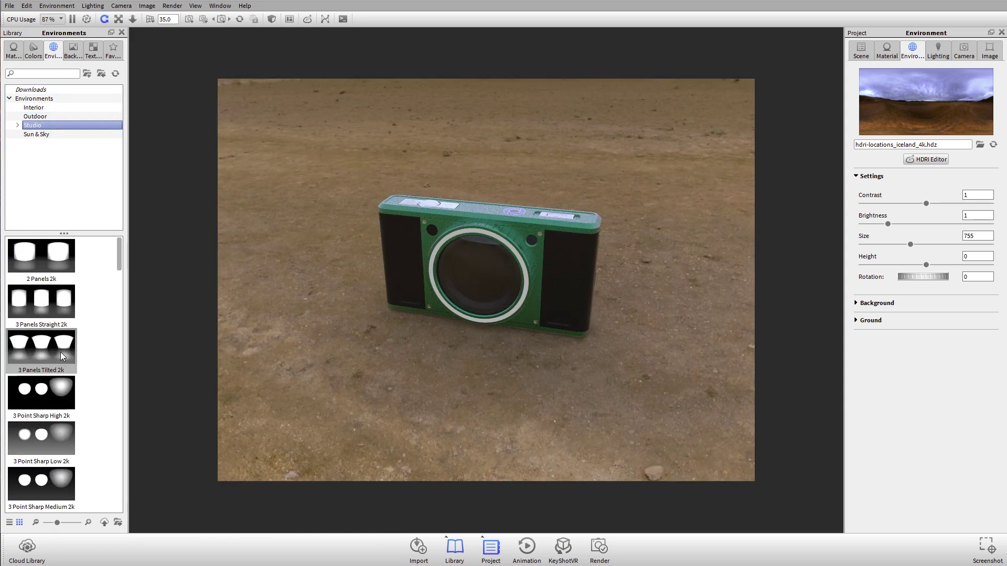
left_click_drag(42, 301, 549, 198)
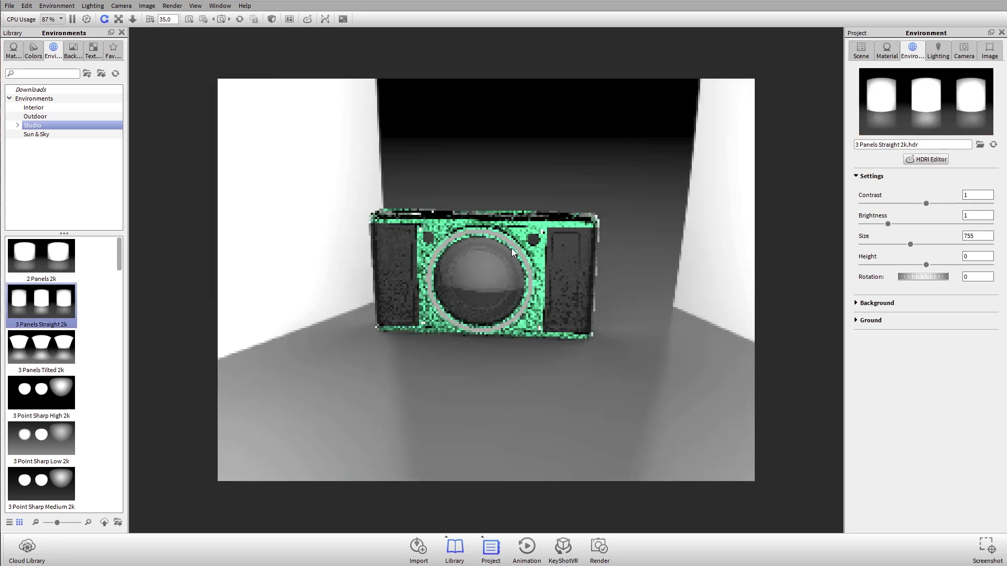
left_click_drag(513, 253, 425, 317)
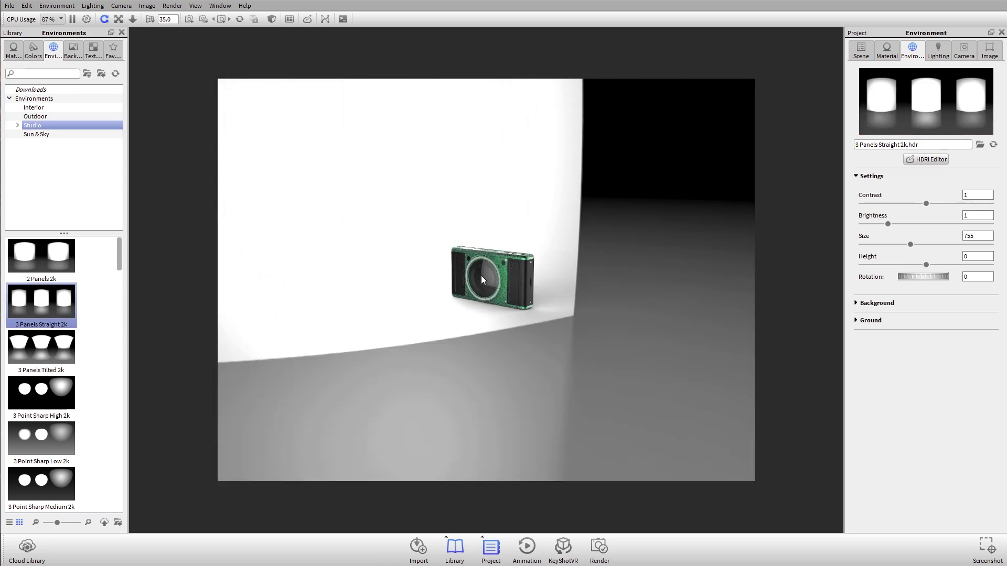
scroll(482, 273, "up", 5)
mouse_move(482, 272)
left_mouse_down()
mouse_move(506, 291)
mouse_move(503, 269)
mouse_move(476, 279)
mouse_move(484, 271)
left_mouse_up()
scroll(507, 291, "up", 2)
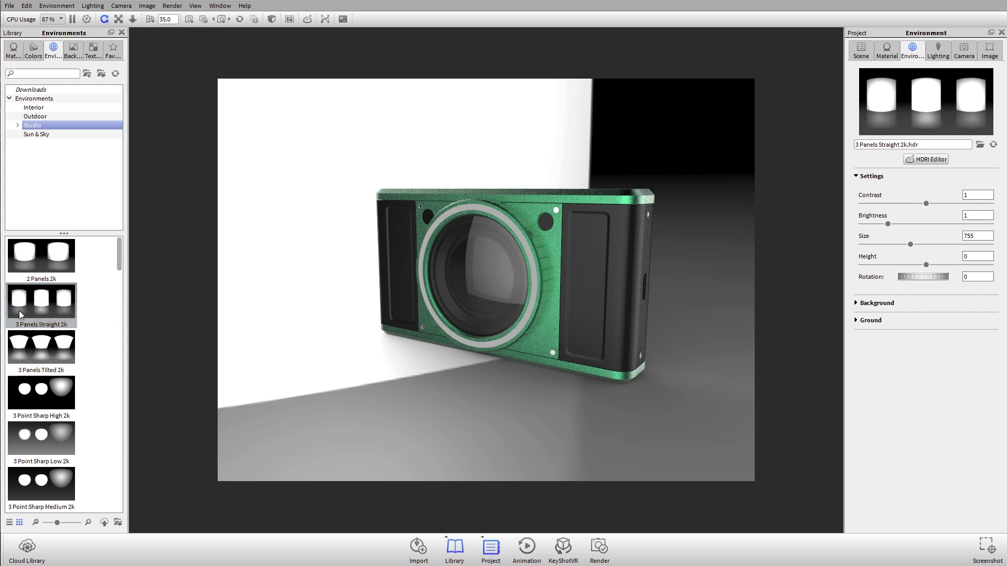
mouse_move(483, 257)
left_mouse_down()
mouse_move(669, 190)
mouse_move(621, 250)
mouse_move(484, 196)
mouse_move(469, 259)
left_mouse_up()
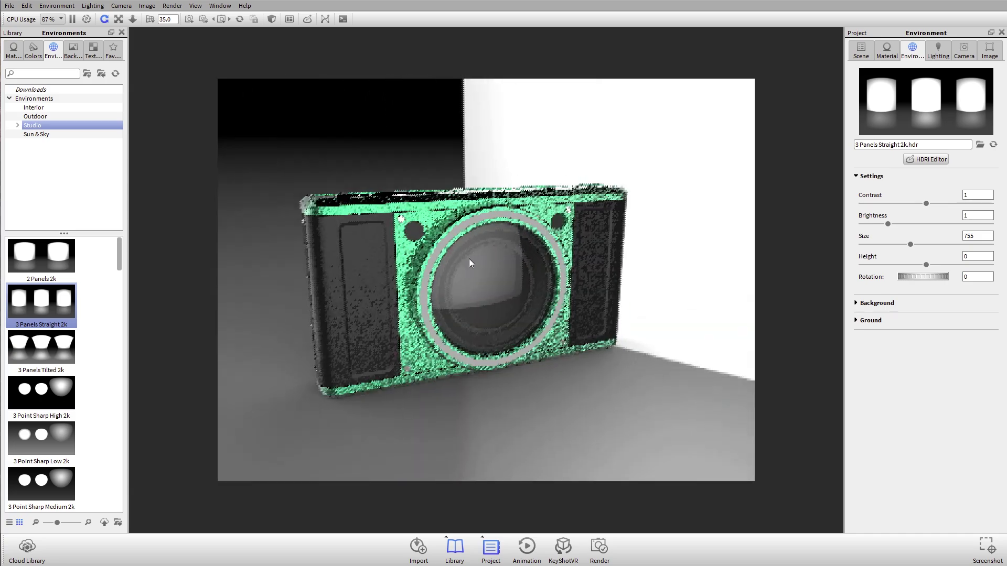
left_click(28, 6)
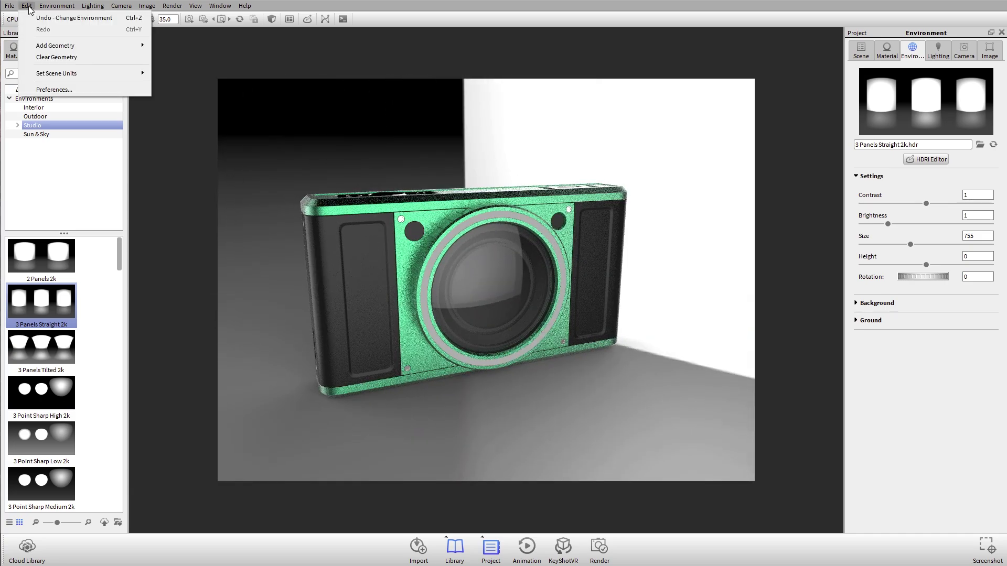
- Make Studio/Panels/Side/3 Panels Straight 2k.hdr the default startup environment in Preferences and save
left_click(61, 89)
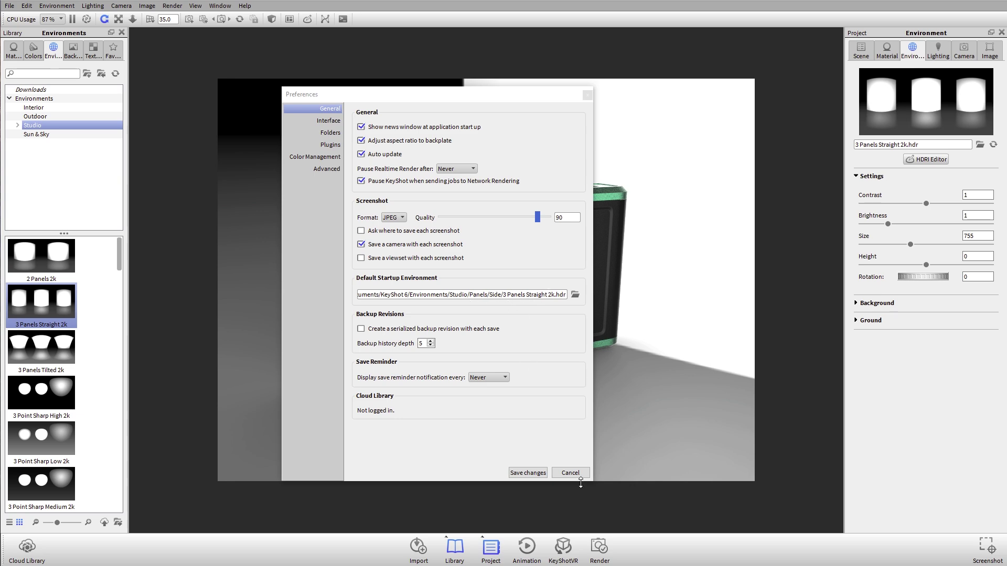
left_click(575, 294)
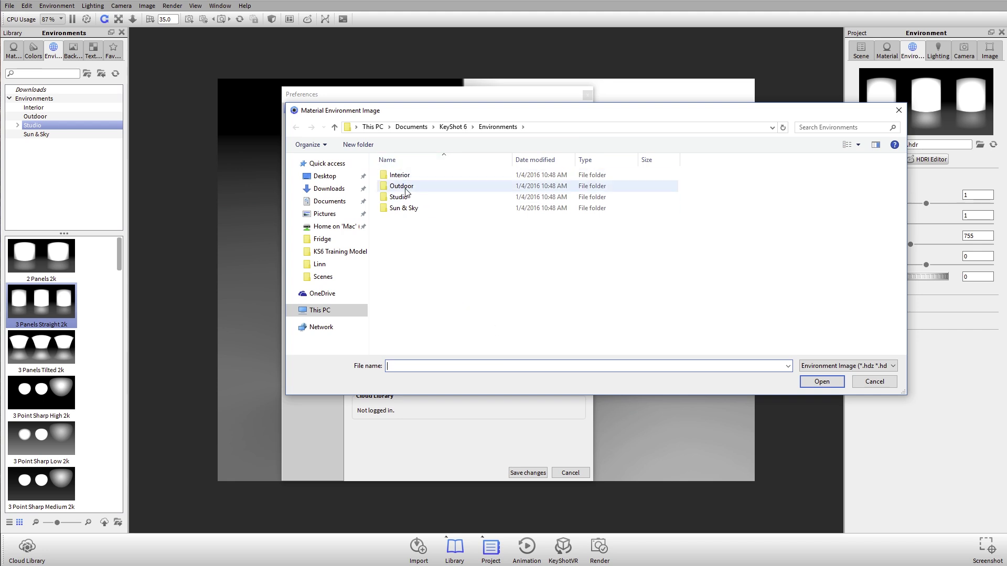
double_click(404, 198)
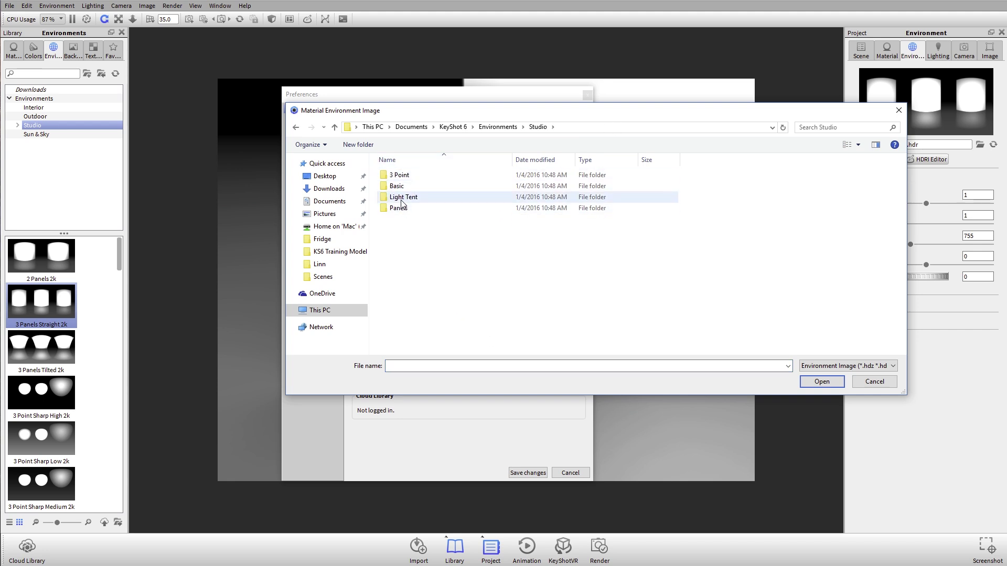
double_click(403, 208)
double_click(406, 185)
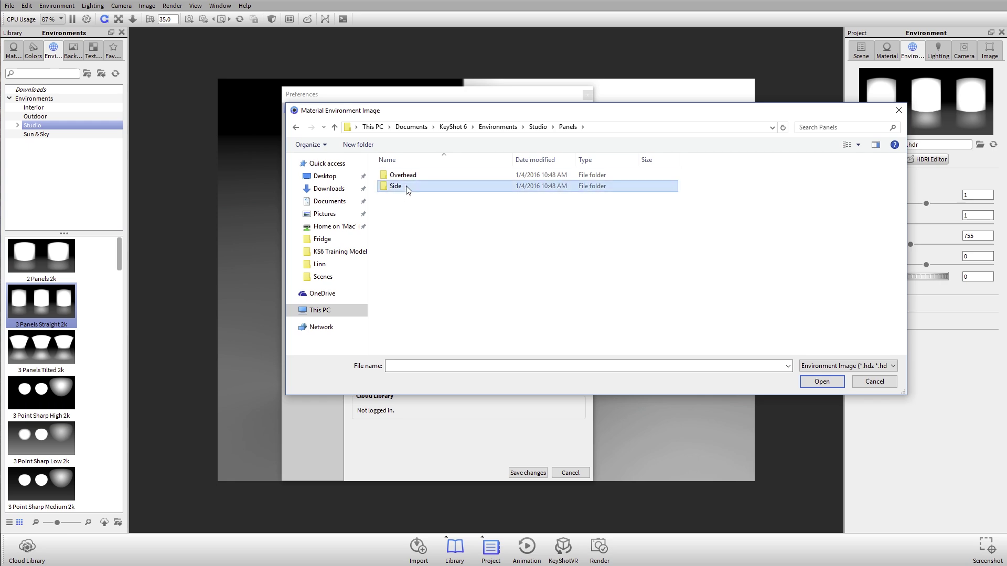
double_click(410, 187)
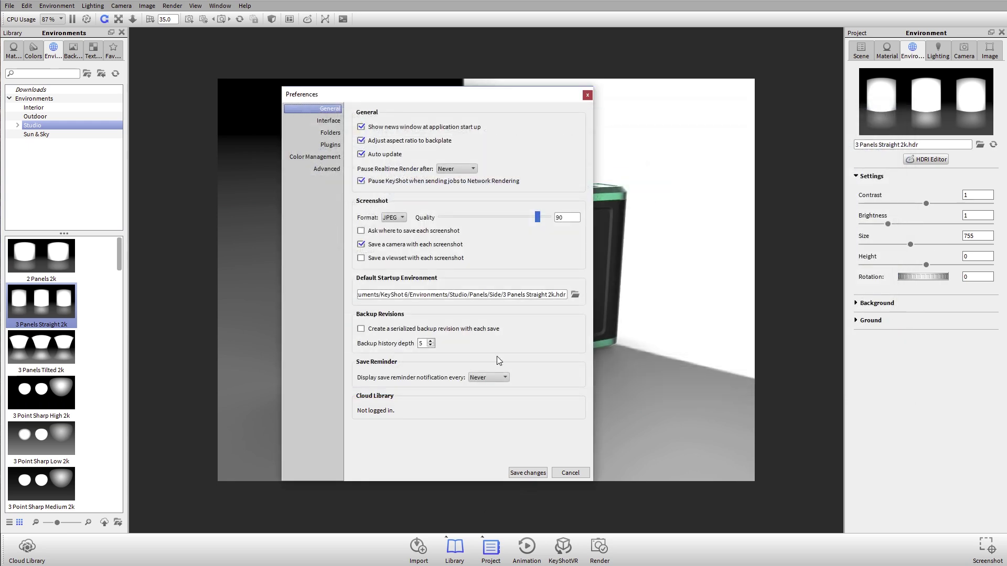
left_click(527, 473)
- Orbit to a frontal view and set the environment brightness to 1
left_click_drag(543, 407, 442, 351)
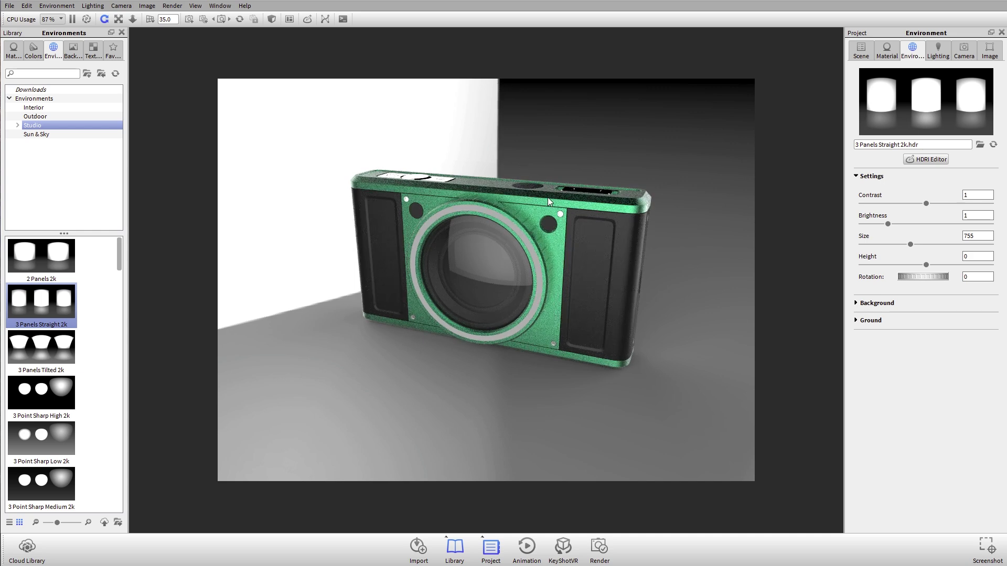
left_click_drag(548, 197, 820, 216)
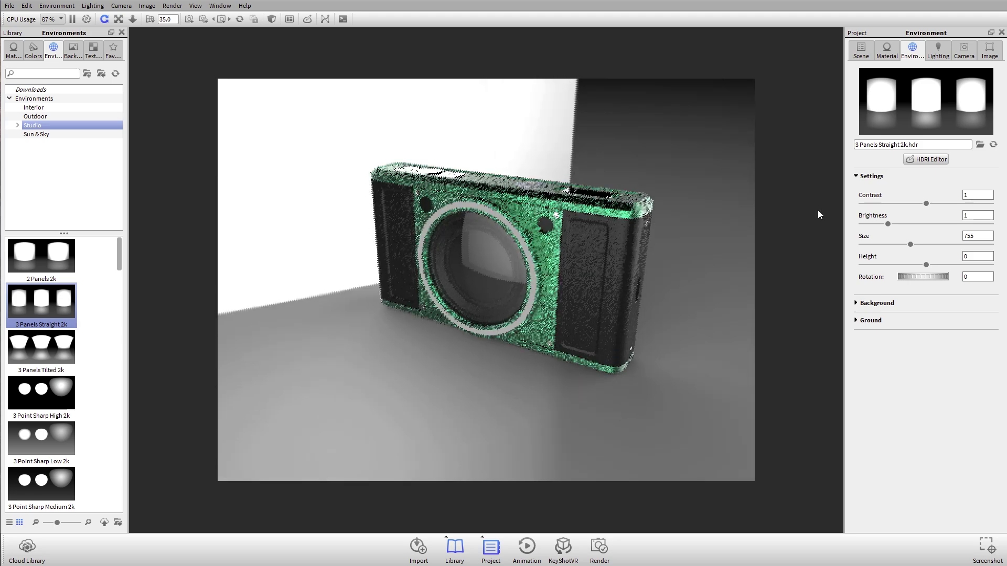
mouse_move(889, 224)
left_mouse_down()
mouse_move(878, 225)
mouse_move(907, 227)
mouse_move(883, 225)
left_mouse_up()
double_click(971, 215)
type("1")
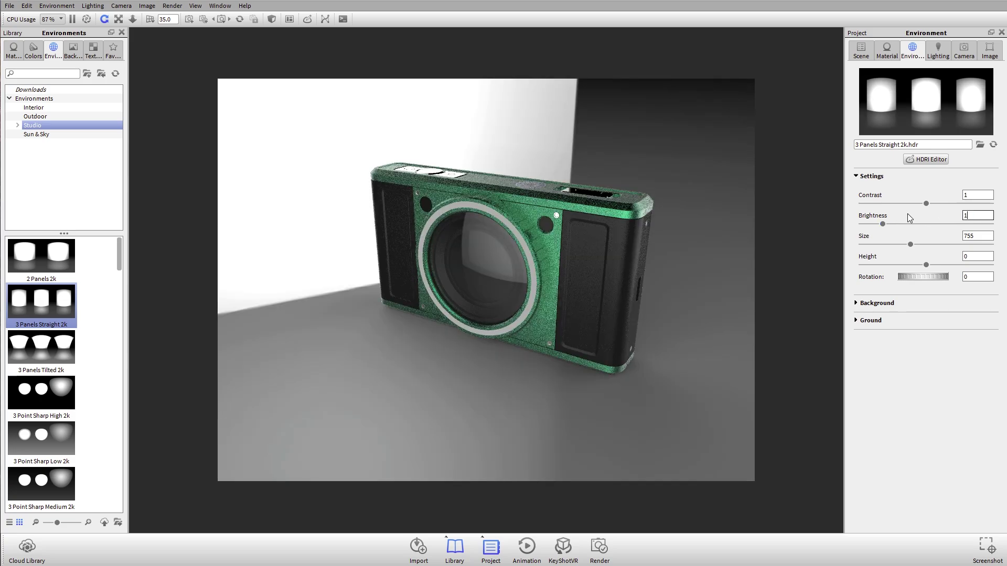
key("Tab")
- Rotate the environment lighting to 28.25 and lower its height to -0.5
left_click_drag(936, 282, 673, 184)
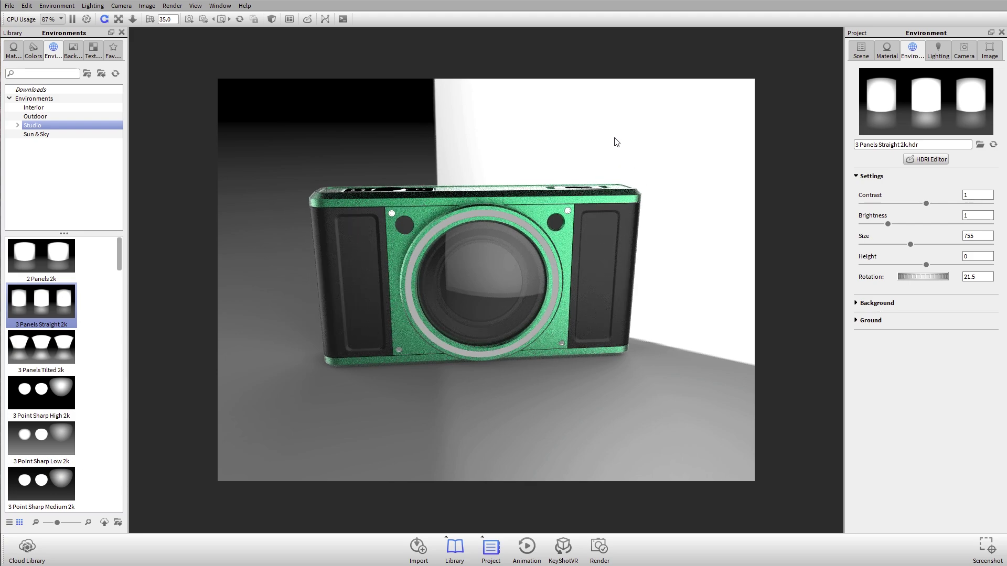
left_click_drag(616, 142, 517, 201, "ctrl")
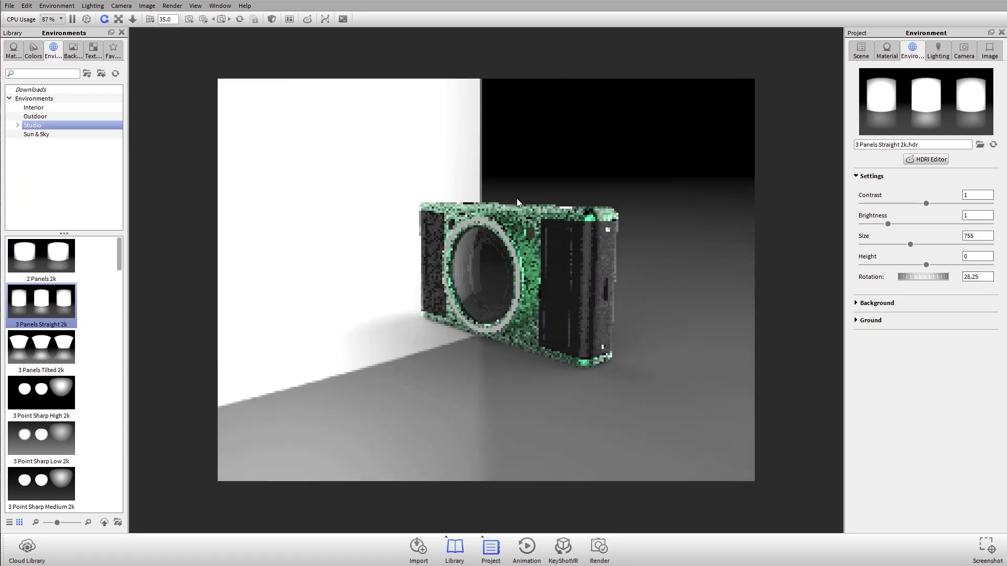
left_click_drag(908, 260, 842, 265)
- Set the environment height back to 0
scroll(407, 259, "down", 3)
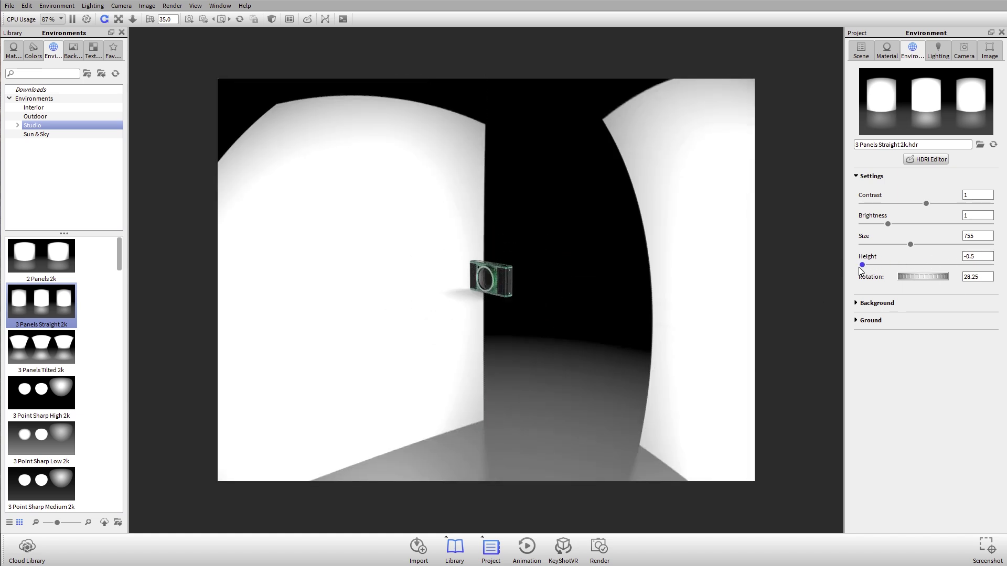
left_click_drag(862, 265, 957, 274)
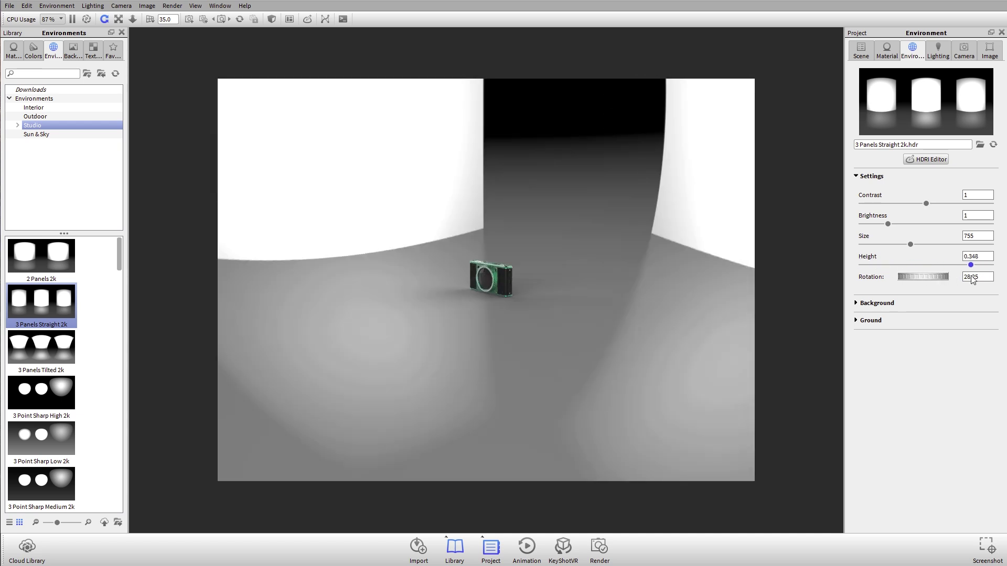
left_click_drag(866, 271, 868, 268)
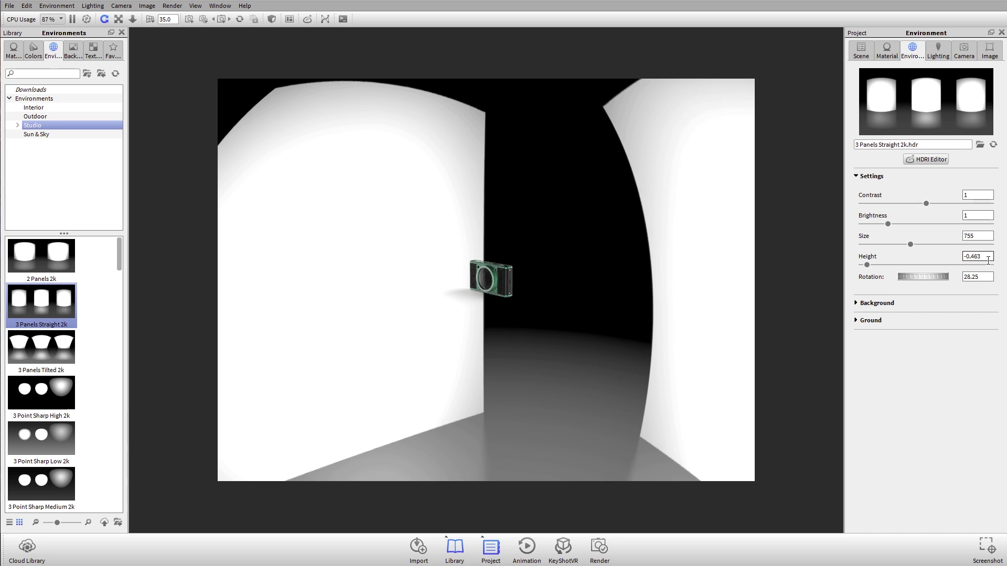
key("Return")
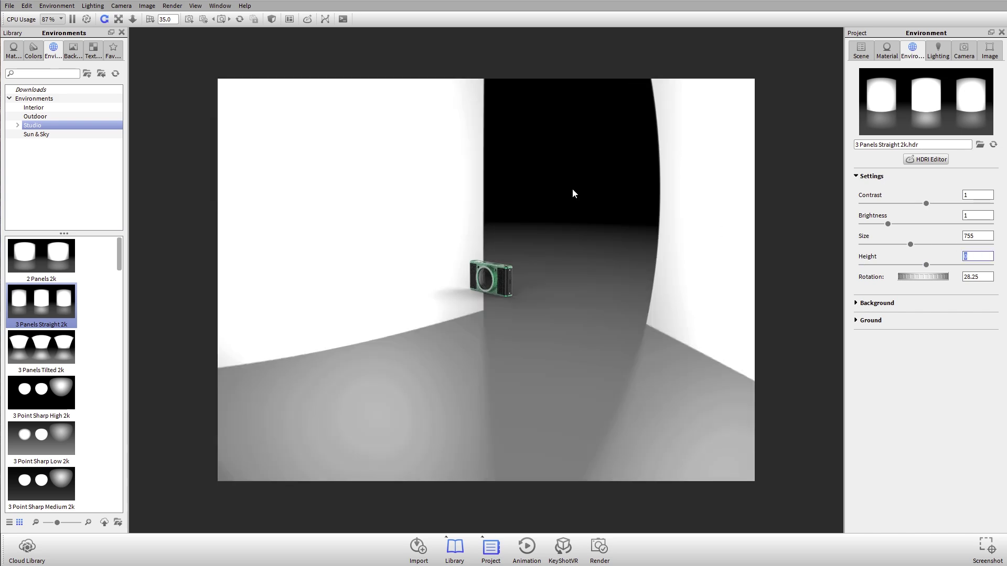
- Zoom in and orbit around the camera model on the studio floor
scroll(503, 256, "up", 5)
left_click_drag(503, 253, 533, 278)
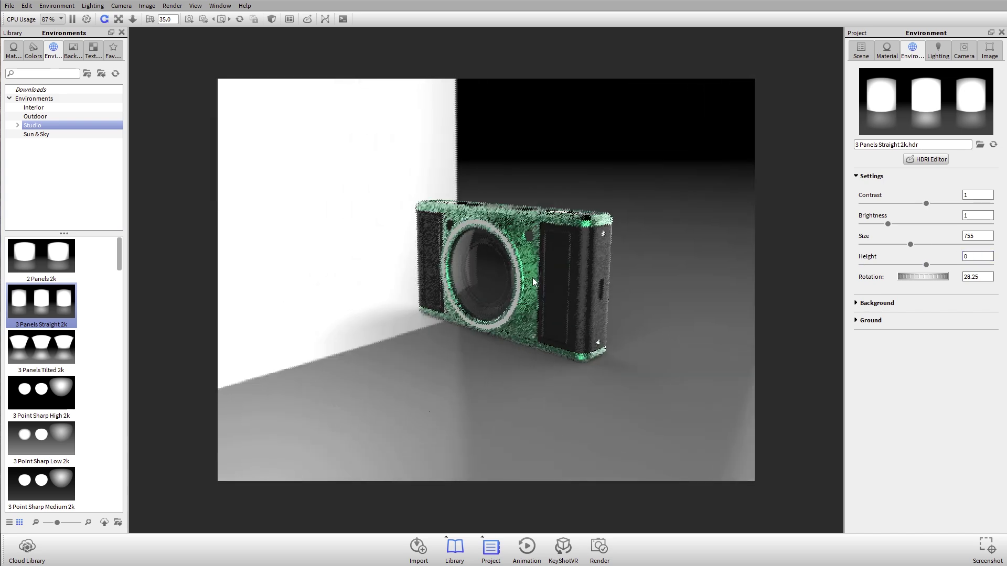
scroll(533, 279, "up", 2)
left_click_drag(648, 304, 575, 386)
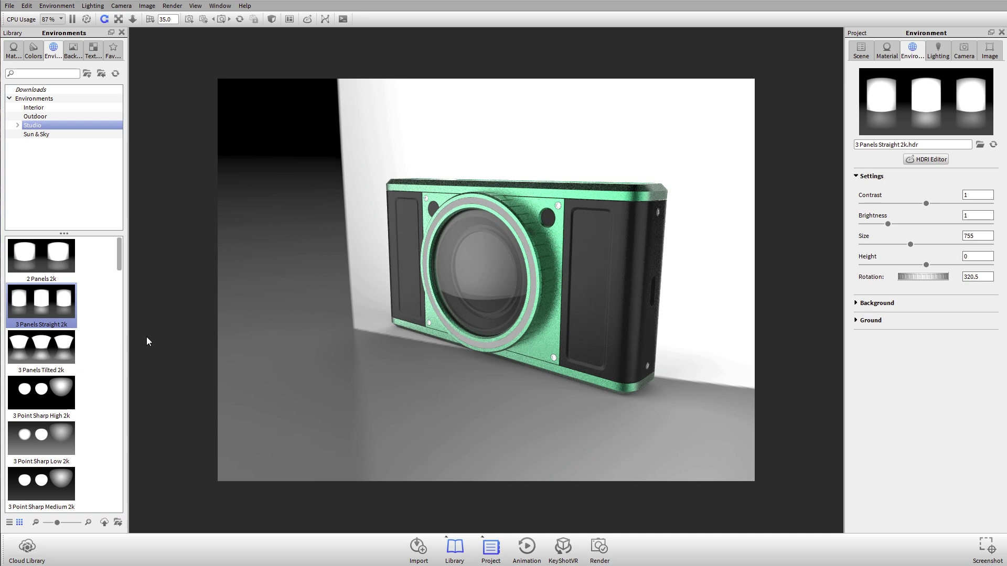
- Apply Light Tent White Floor 2k and orbit around the camera inside the light tent
scroll(68, 327, "down", 10)
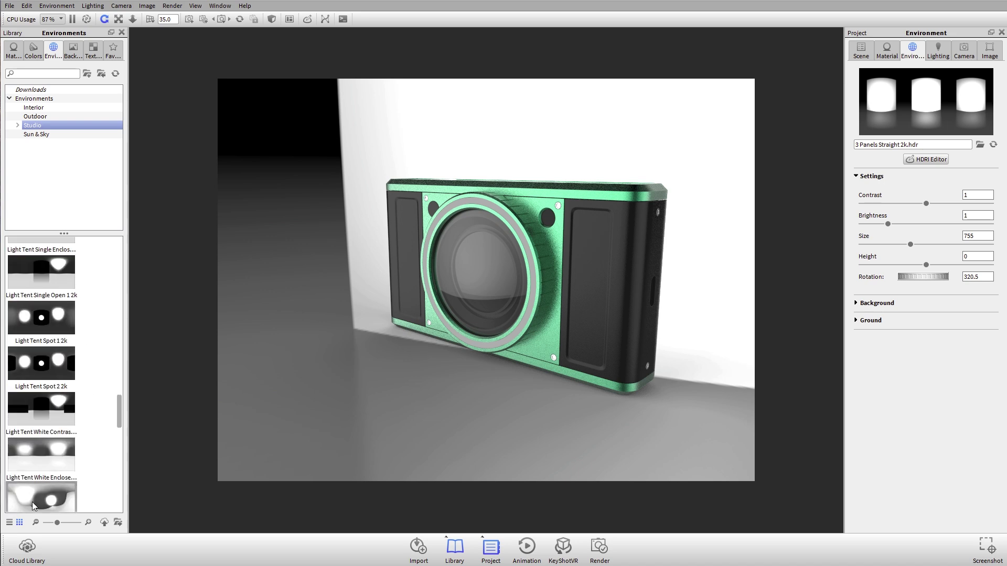
left_click_drag(37, 495, 534, 274)
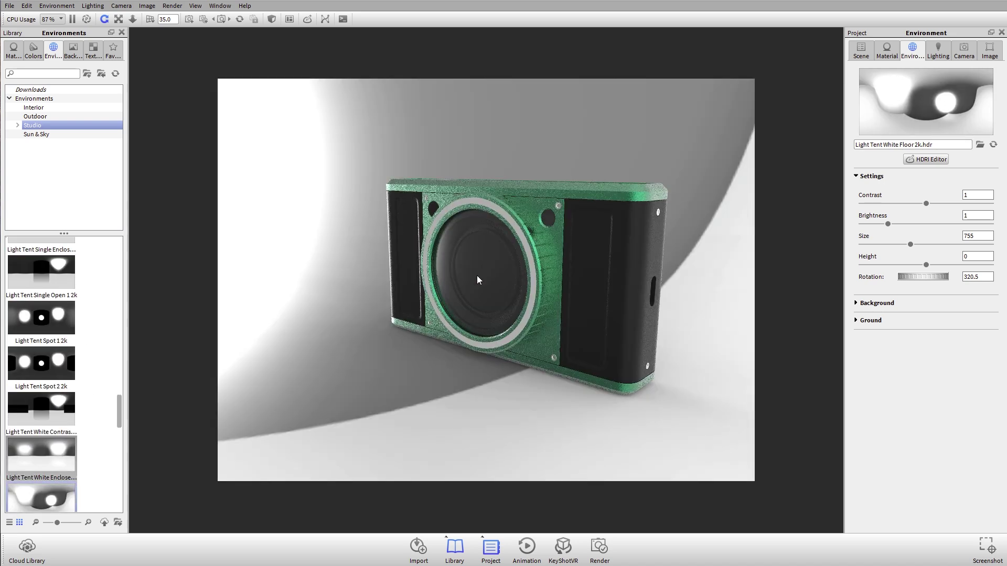
left_click_drag(651, 172, 513, 287)
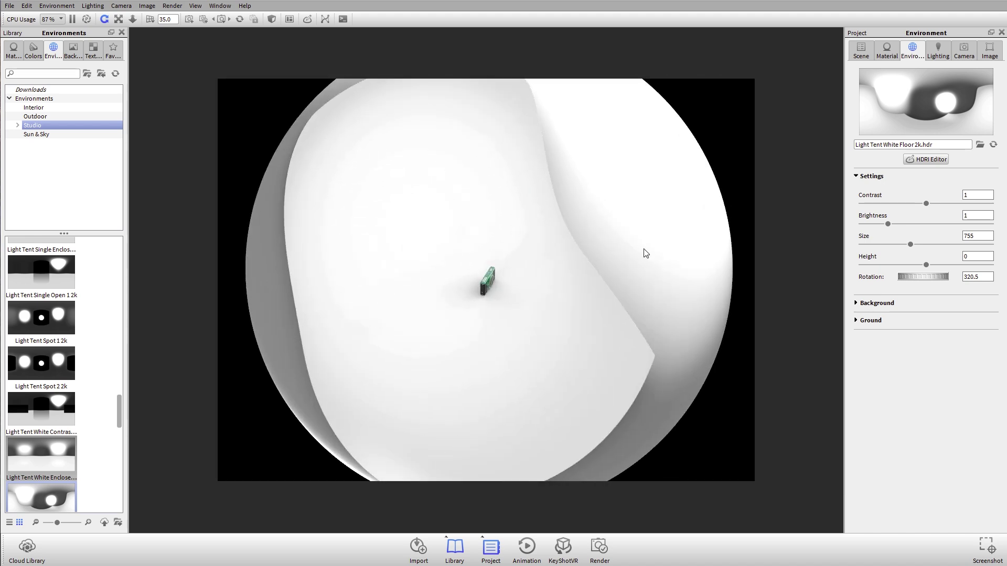
left_click_drag(646, 254, 550, 247)
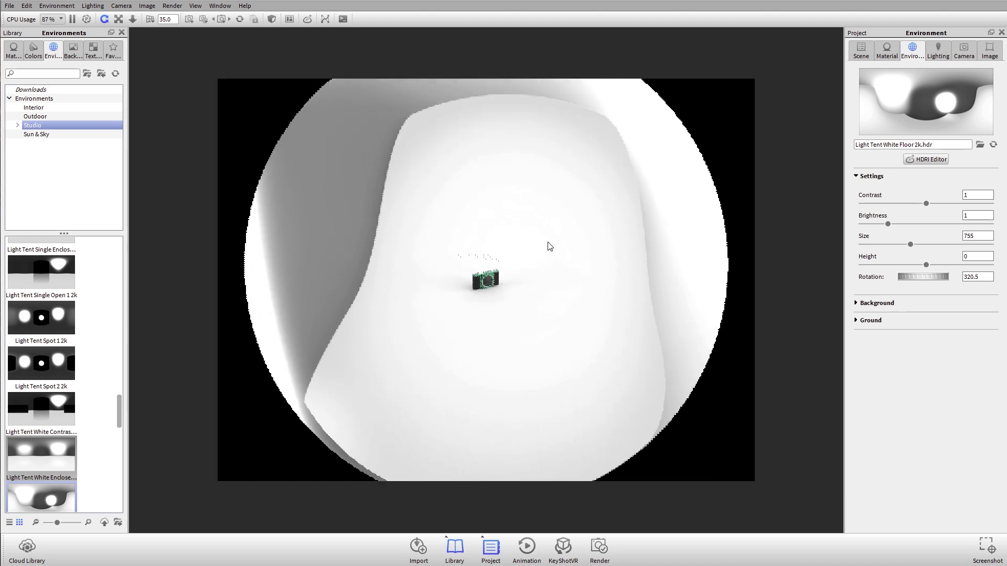
scroll(481, 291, "up", 6)
left_click_drag(483, 286, 458, 291)
scroll(509, 254, "up", 3)
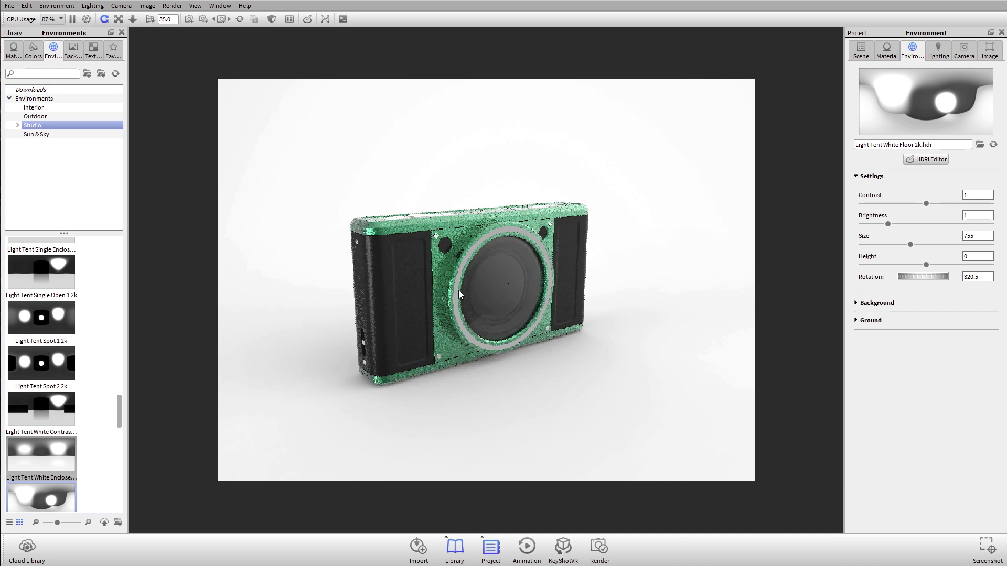
- Reapply 3 Panels Straight 2k and rotate the environment to 338
scroll(117, 294, "up", 15)
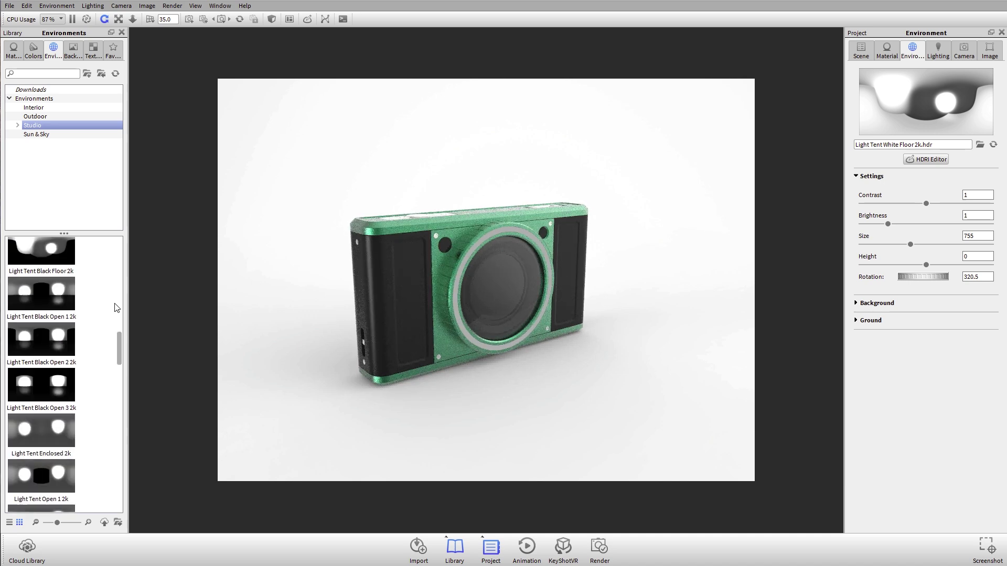
left_click_drag(62, 301, 500, 166)
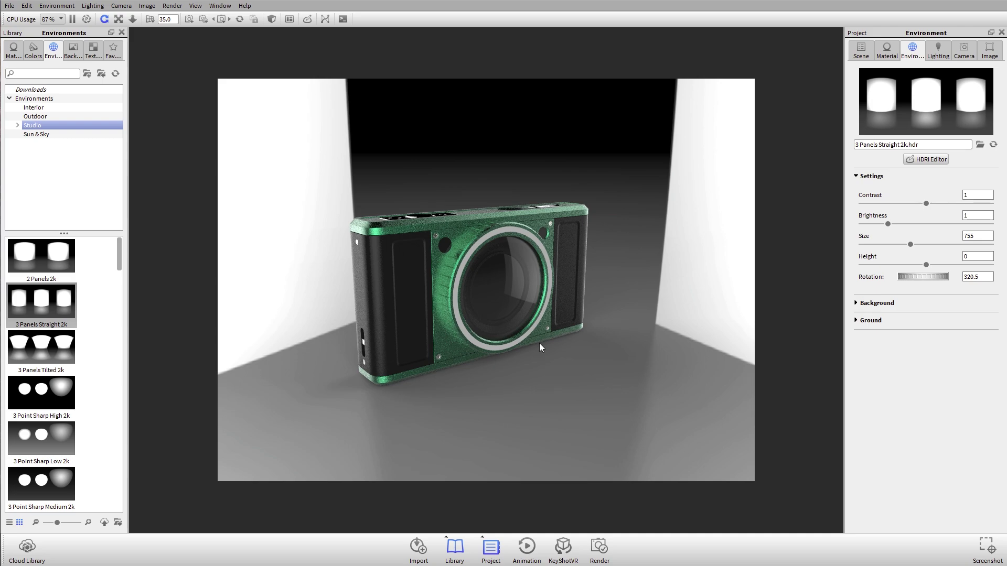
left_click_drag(599, 364, 562, 349, "ctrl")
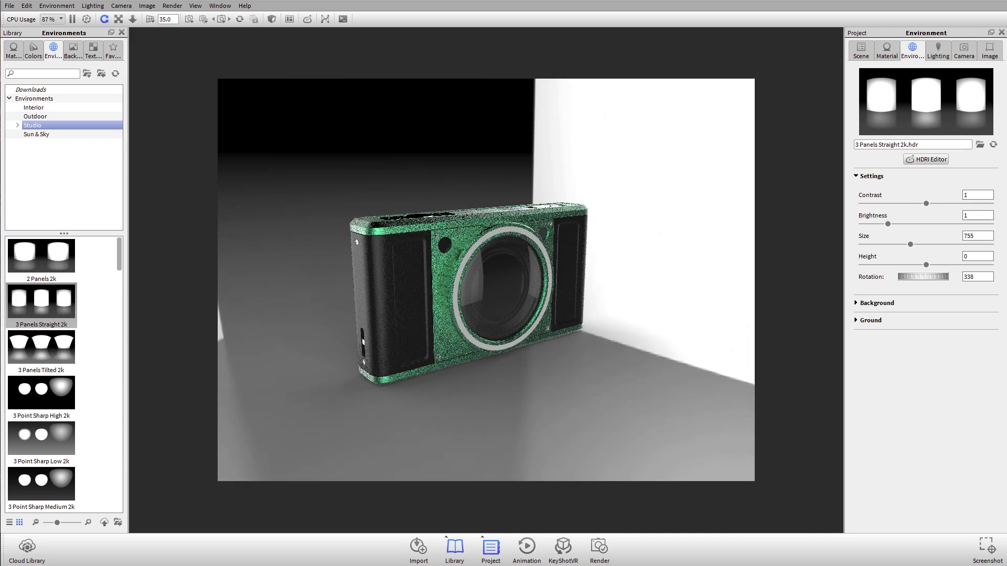
- Switch the background to a plain white colour and orbit to a frontal view
left_click(890, 309)
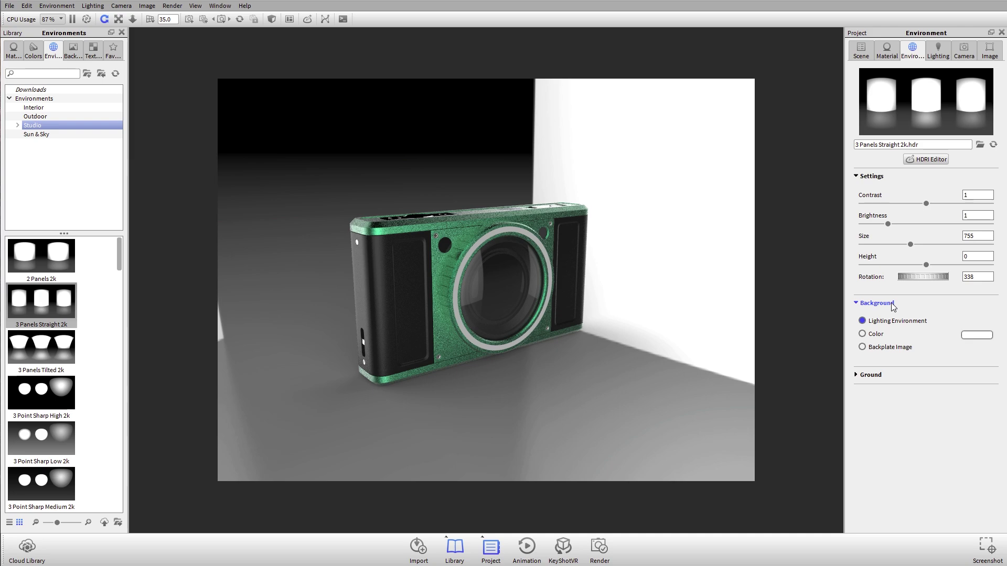
left_click(879, 337)
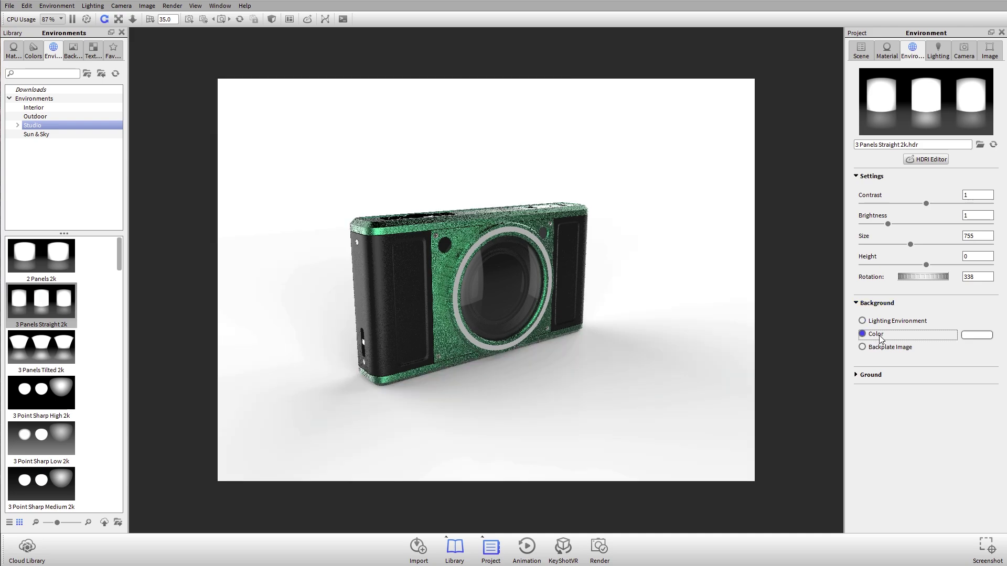
left_click_drag(660, 306, 407, 295)
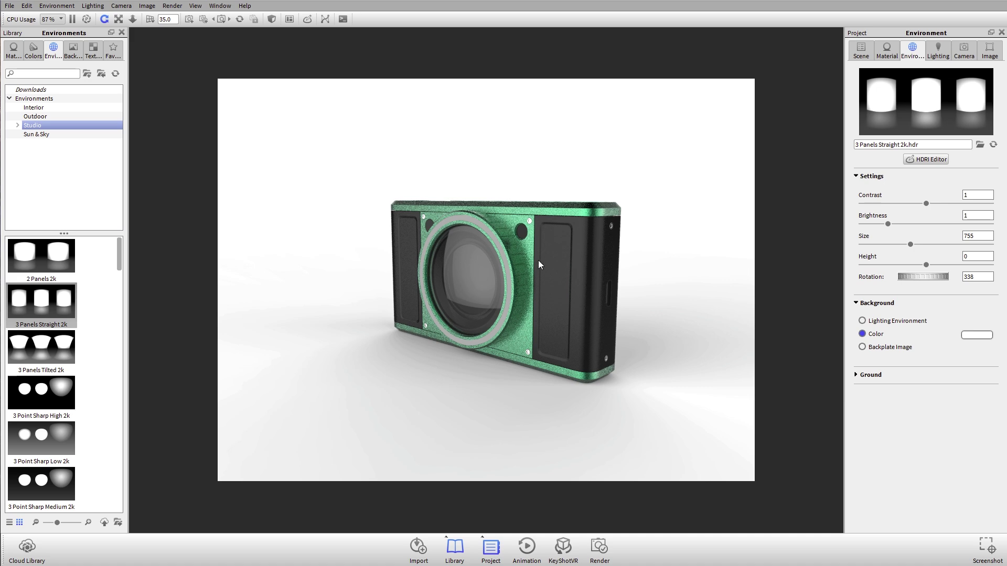
left_click(38, 119)
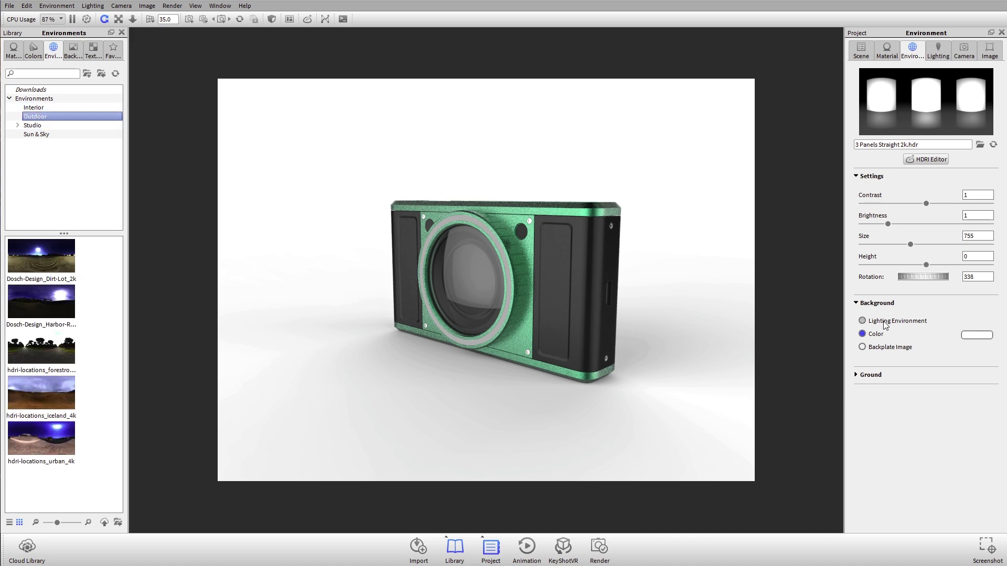
left_click_drag(21, 451, 455, 158)
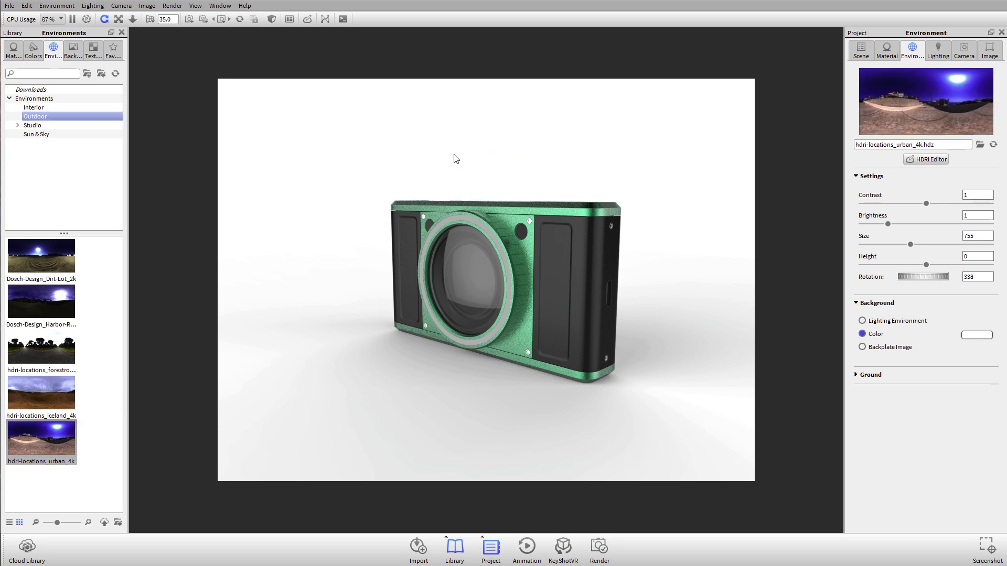
left_click_drag(431, 217, 624, 309)
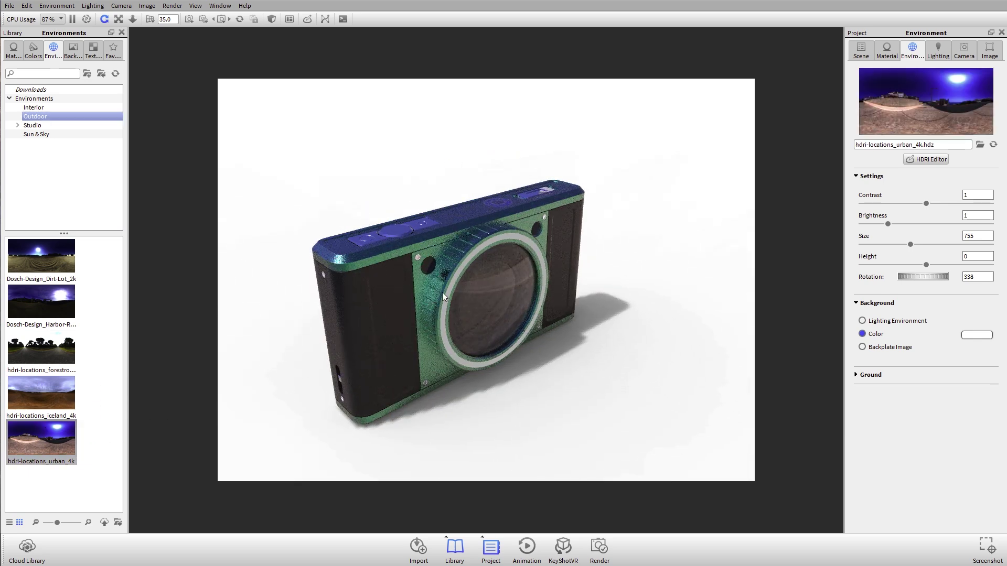
left_click_drag(556, 418, 351, 360)
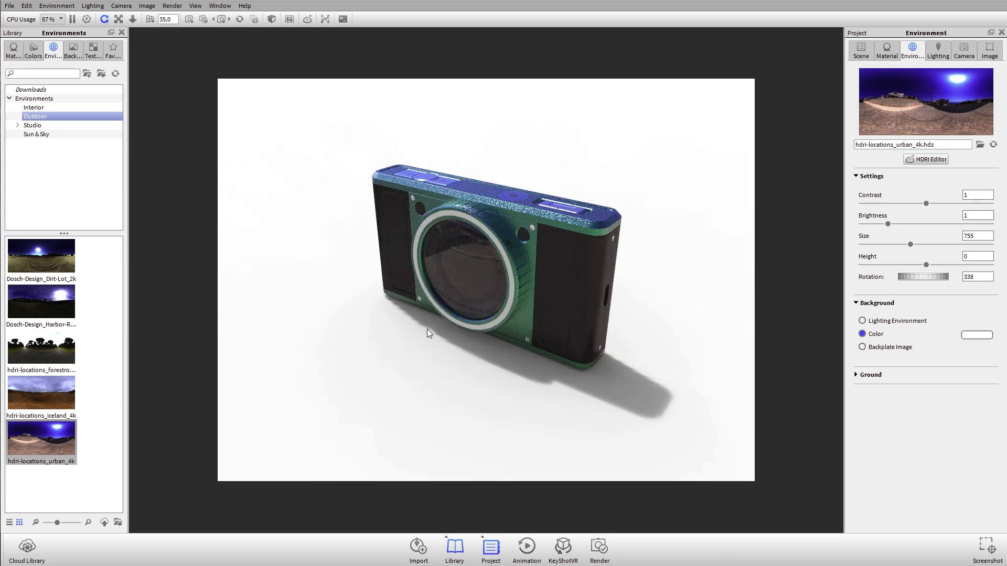
mouse_move(450, 328)
left_mouse_down()
mouse_move(509, 311)
mouse_move(444, 325)
left_mouse_up()
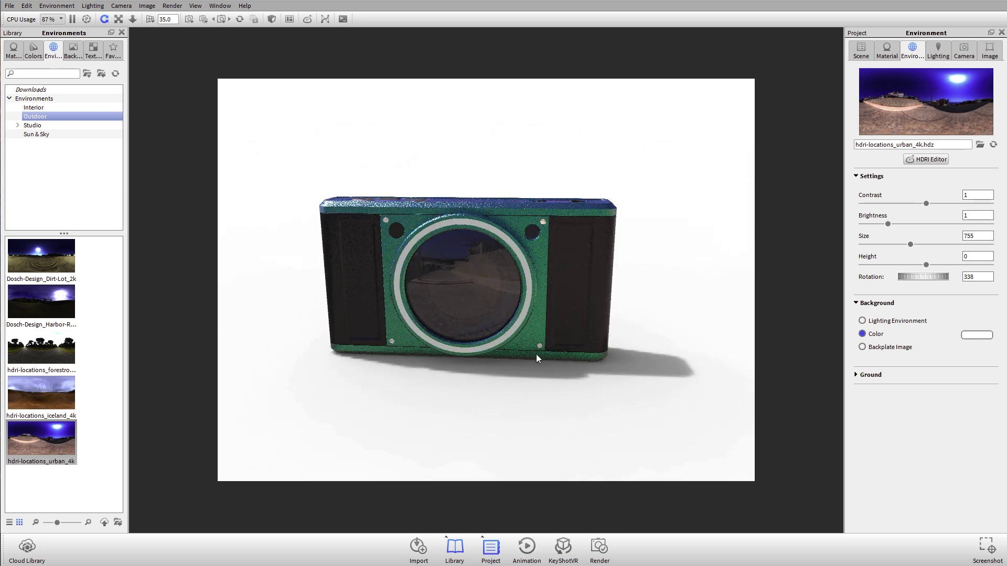
left_click(879, 325)
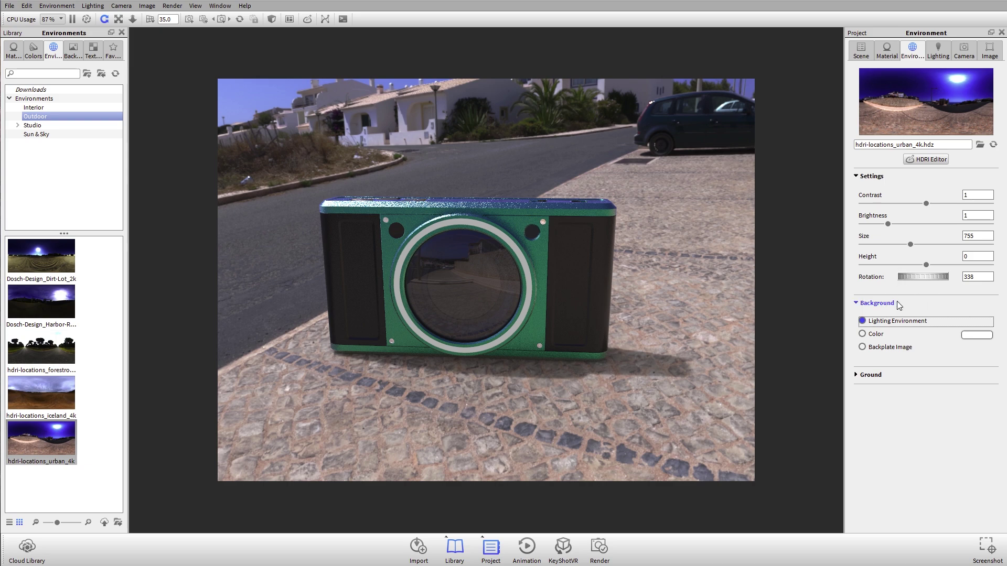
left_click(879, 337)
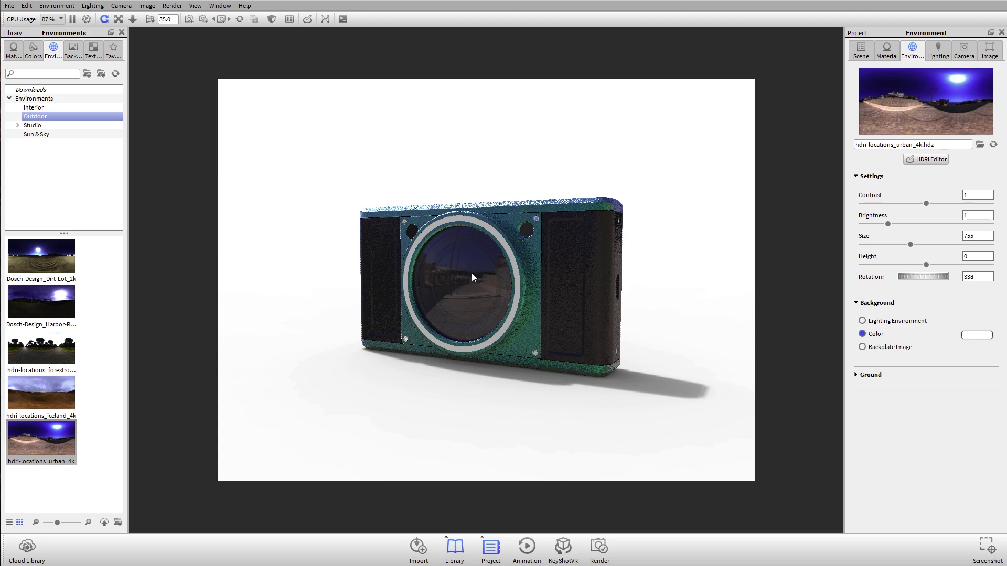
left_click_drag(471, 273, 348, 207)
left_click(32, 126)
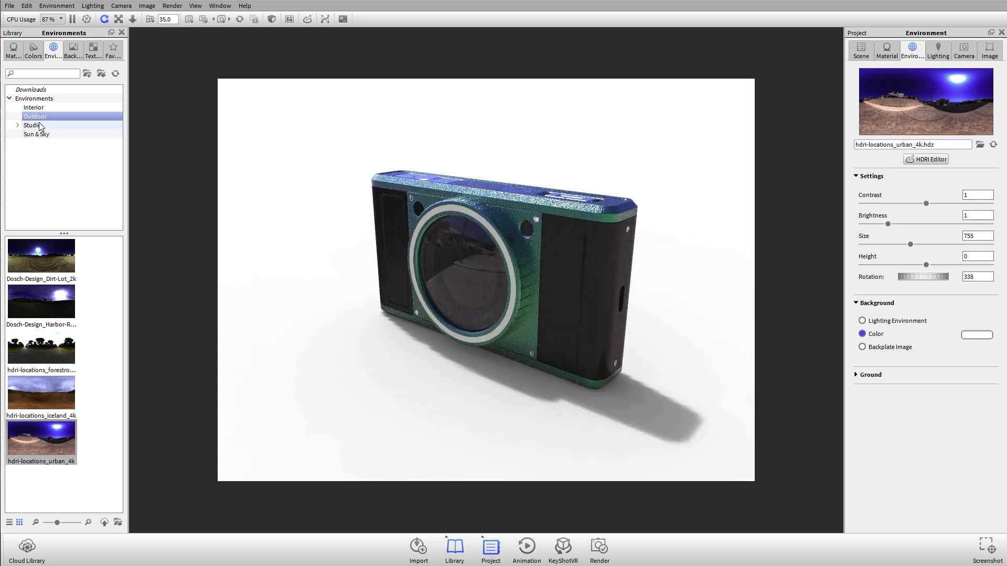
left_click_drag(41, 301, 514, 236)
left_click_drag(378, 359, 456, 330)
- Toggle the background to the studio backdrop and back to plain colour, viewing three-quarter
left_click(902, 321)
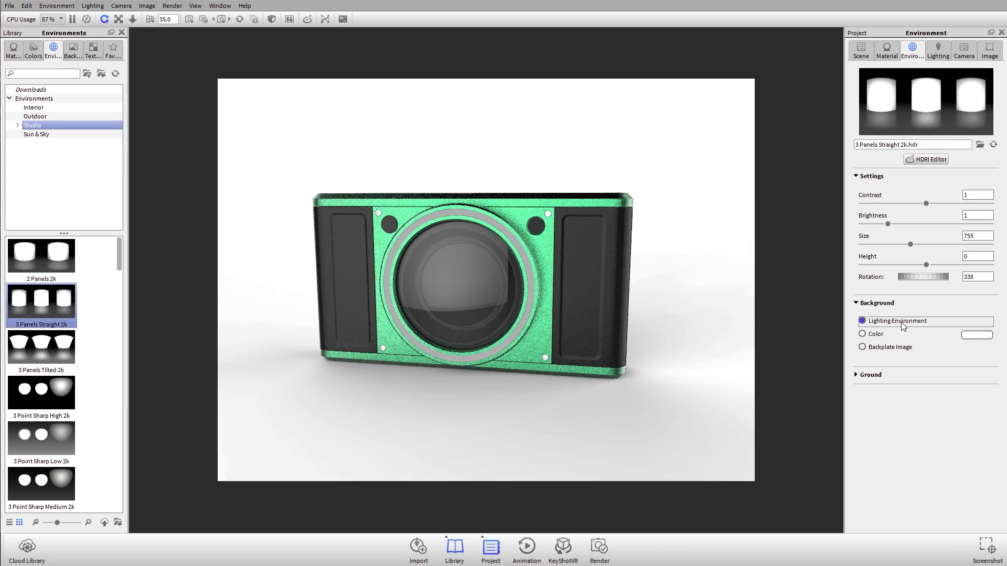
left_click(879, 340)
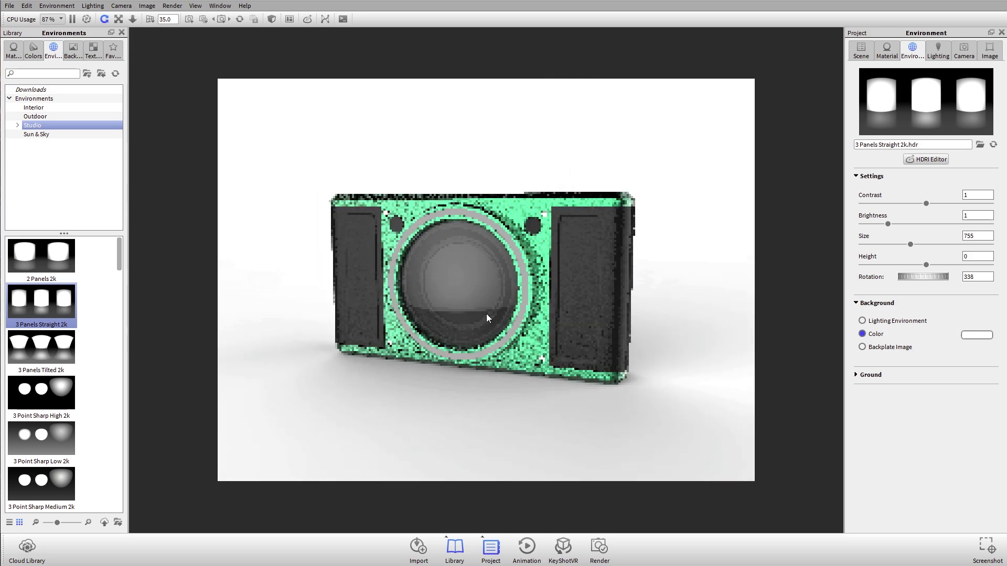
mouse_move(486, 313)
left_mouse_down()
mouse_move(455, 325)
mouse_move(492, 273)
mouse_move(493, 301)
left_mouse_up()
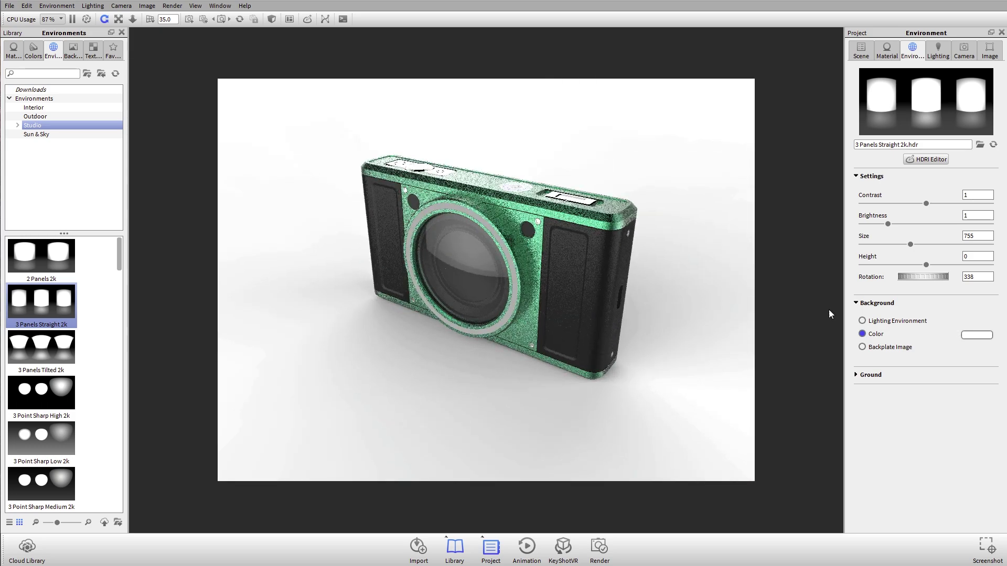
- Set the background to mint green sampled from the camera body and rotate lighting to 328.75
left_click(976, 336)
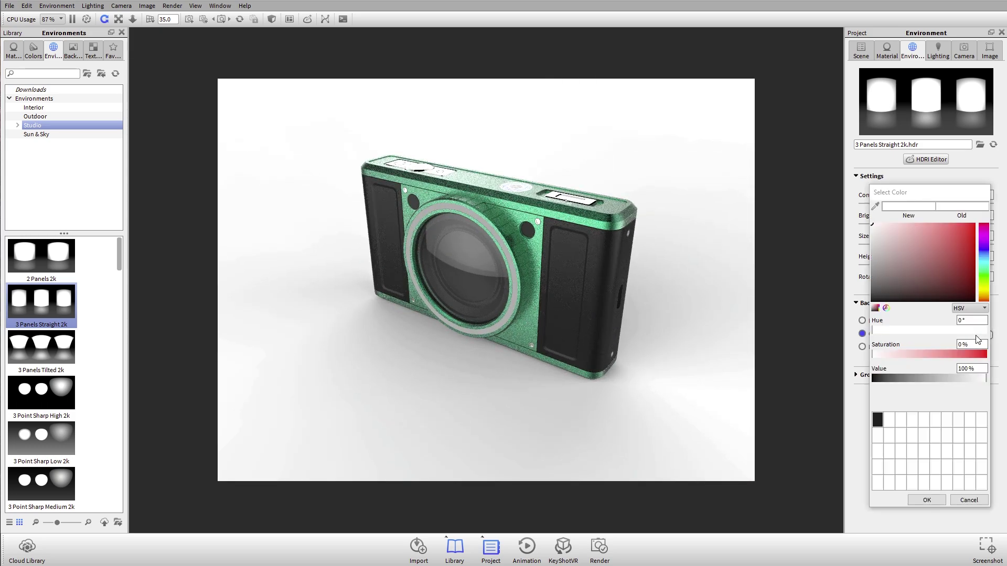
left_click(947, 252)
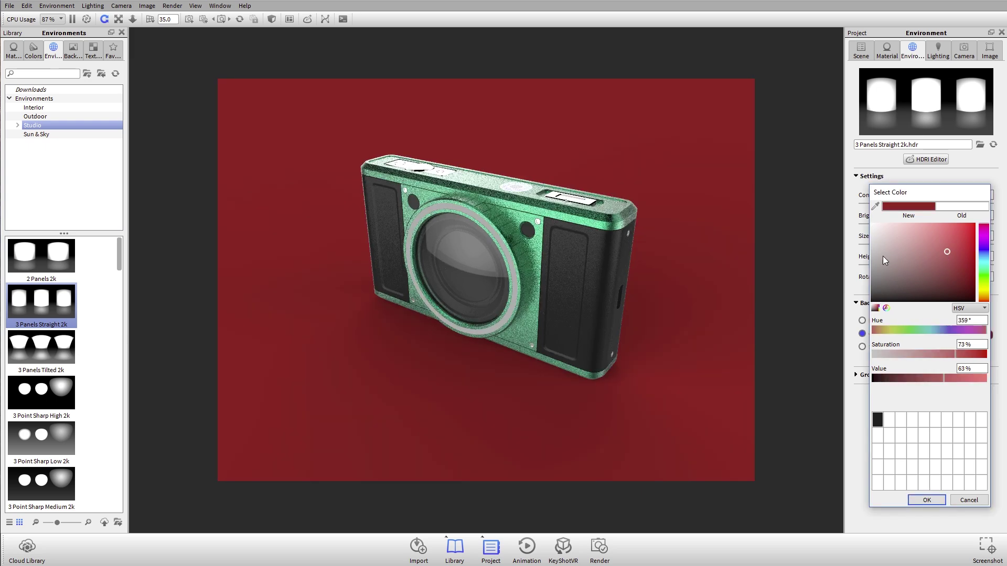
left_click_drag(894, 189, 842, 131)
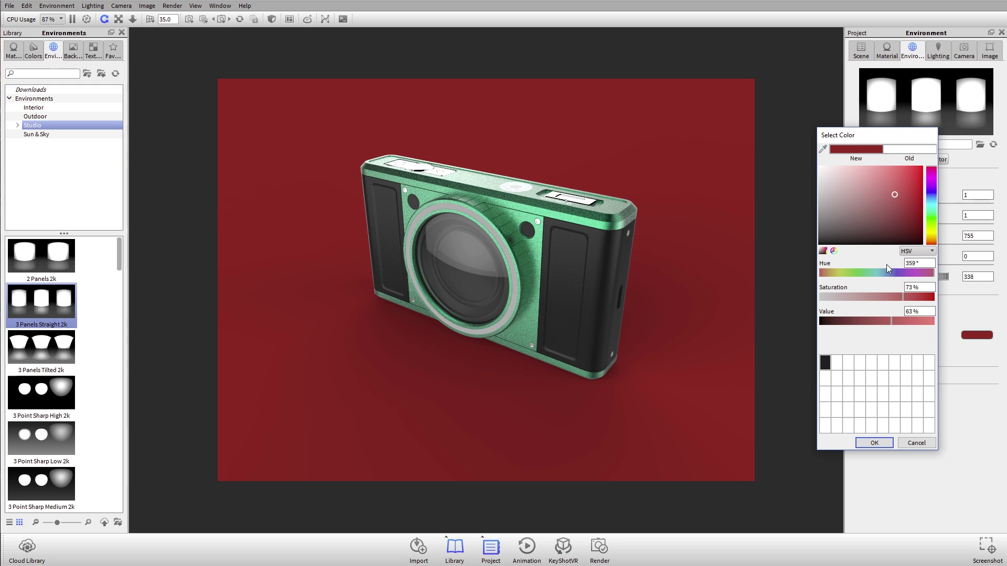
left_click(822, 148)
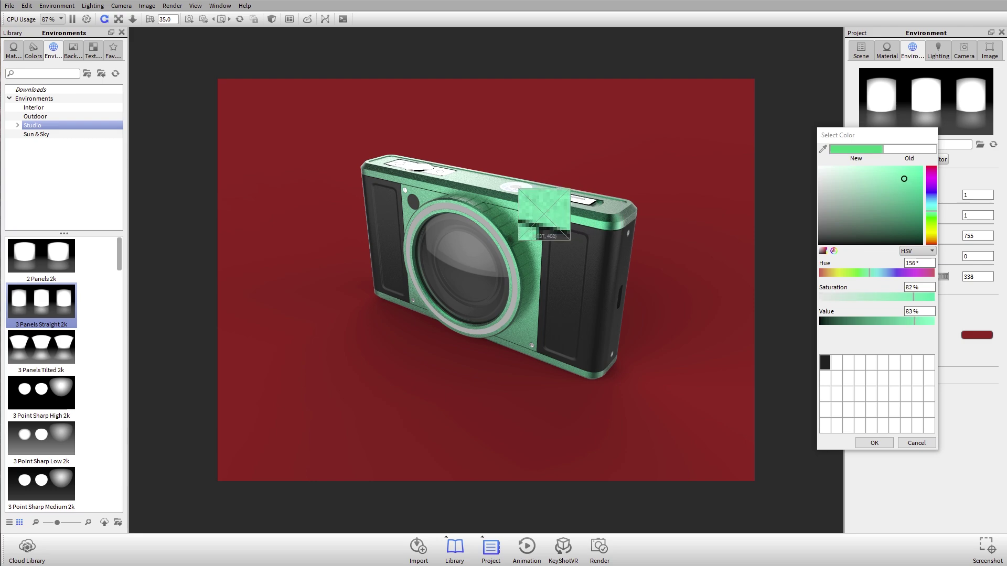
left_click(543, 214)
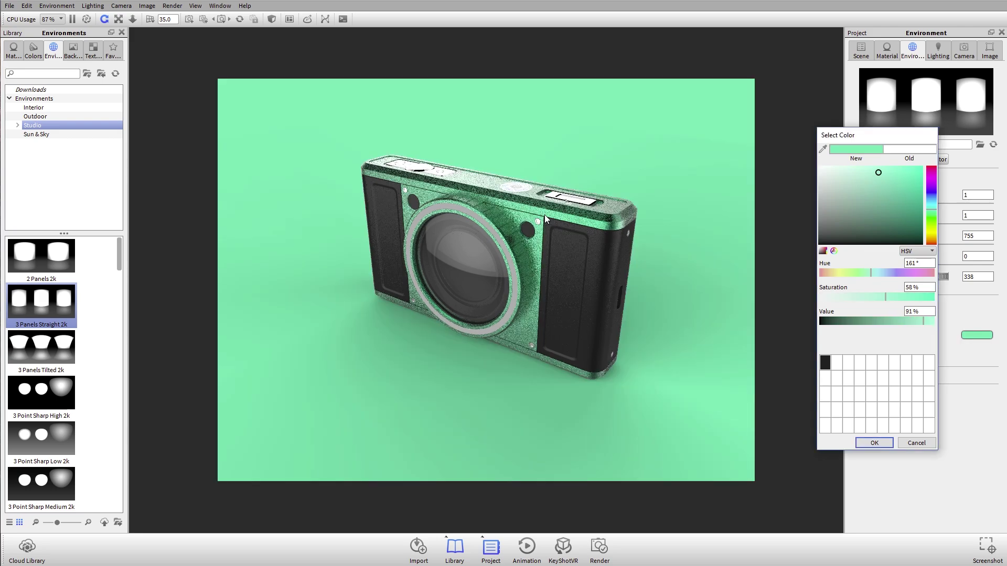
left_click(883, 445)
left_click_drag(550, 395, 511, 314)
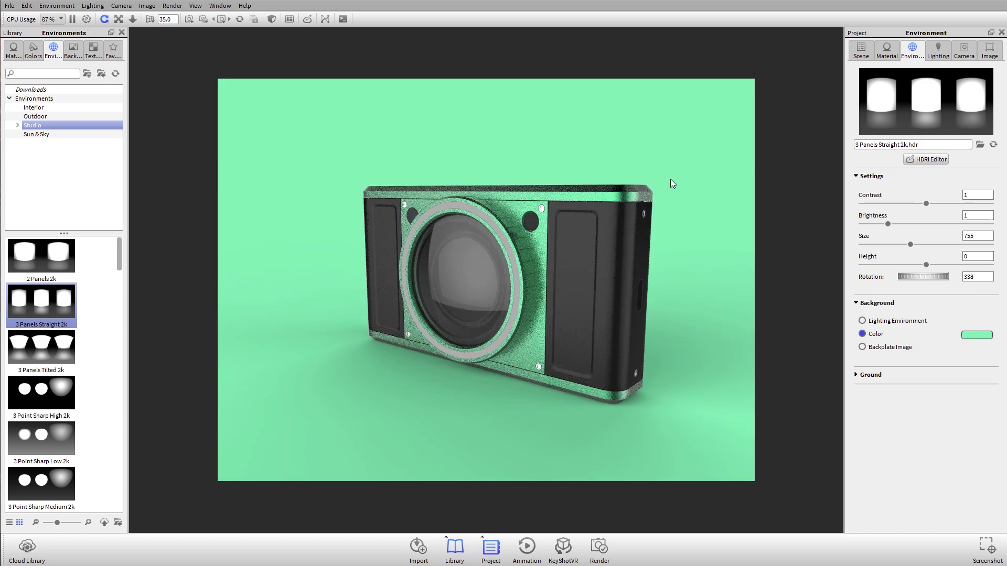
left_click_drag(665, 153, 656, 150, "ctrl")
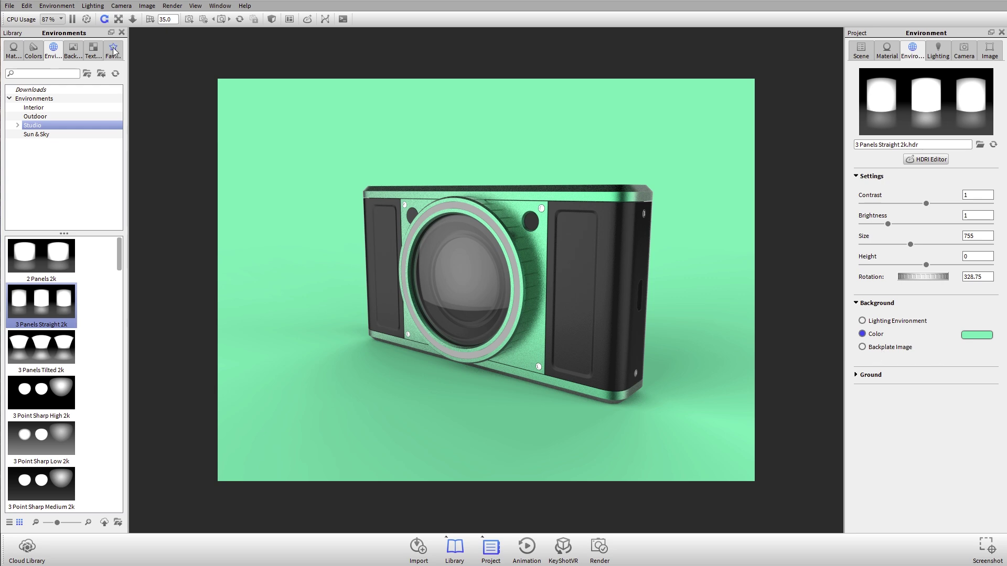
- Show the studio lighting environment behind the camera and orbit toward a frontal view
left_click(73, 52)
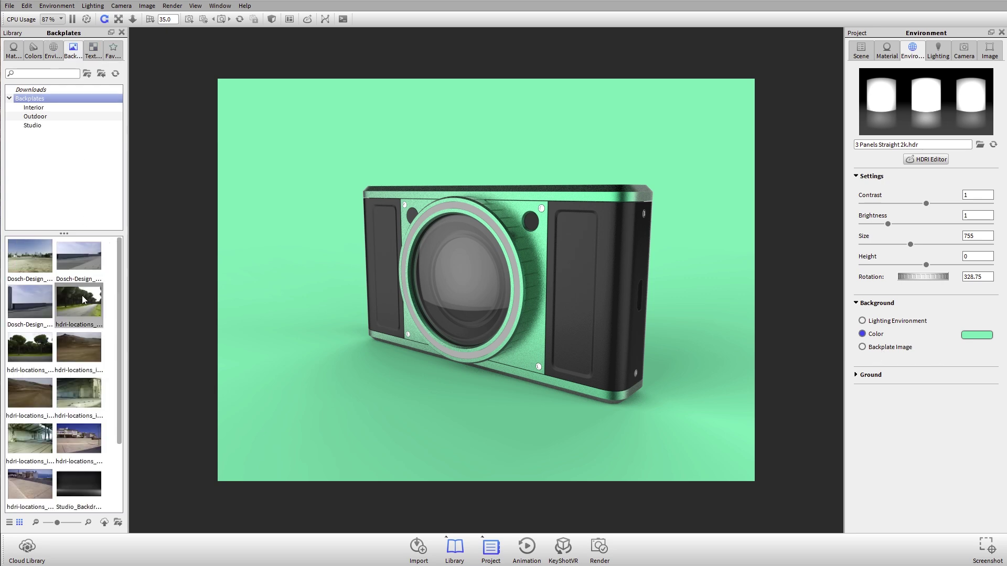
scroll(65, 399, "down", 2)
scroll(64, 398, "up", 2)
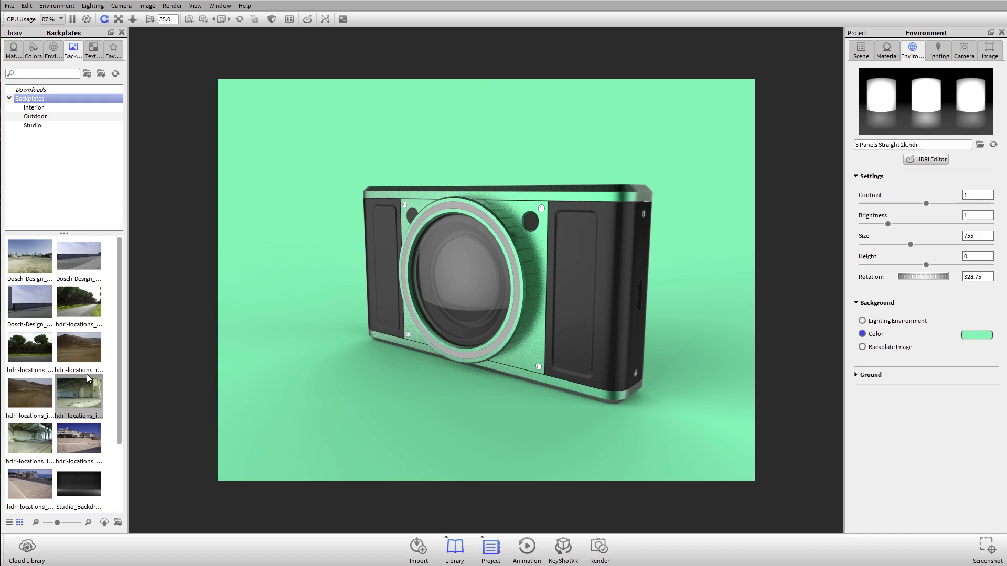
left_click_drag(399, 298, 574, 285)
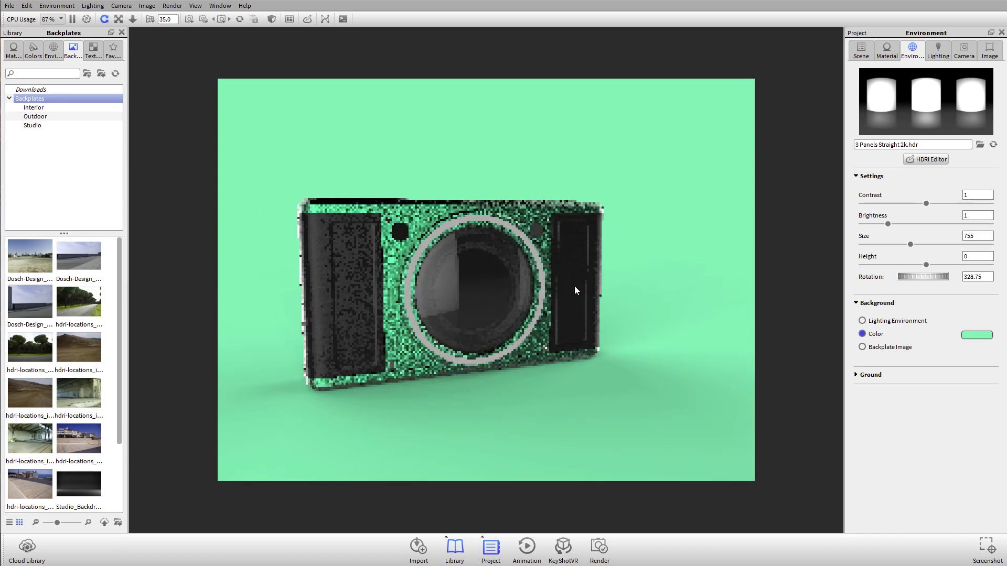
left_click(862, 320)
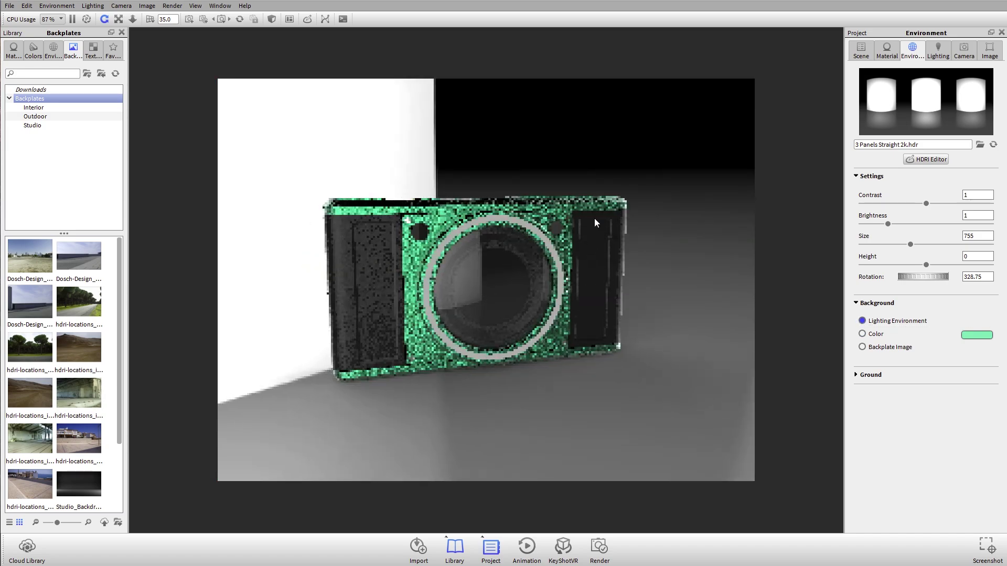
left_click_drag(594, 218, 618, 215)
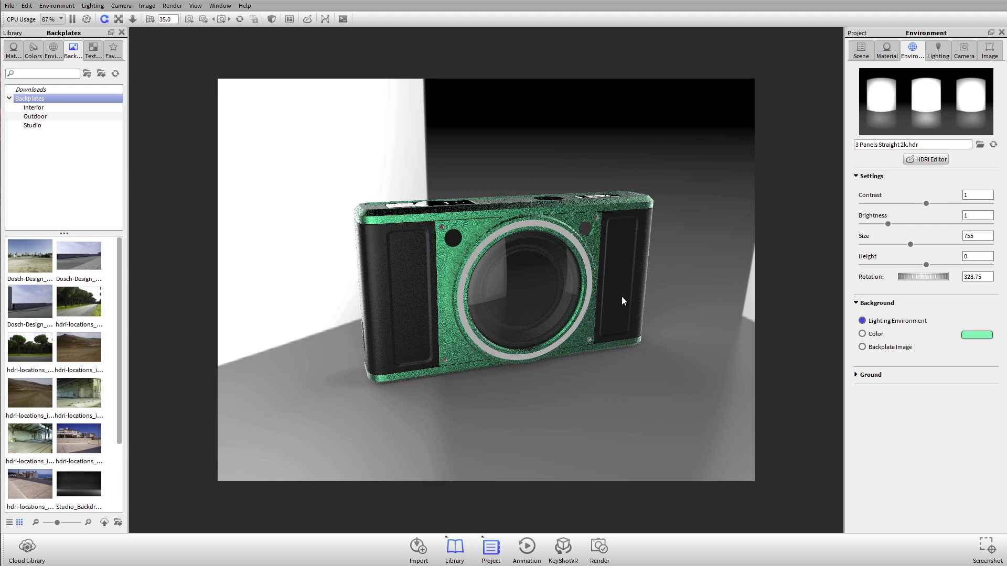
left_click_drag(623, 299, 636, 279)
left_click_drag(455, 295, 391, 322)
- Try the outdoor hdri-locations_urban_1_24mm.jpg backplate, orbit frontally, then restore the lighting environment background
left_click(36, 116)
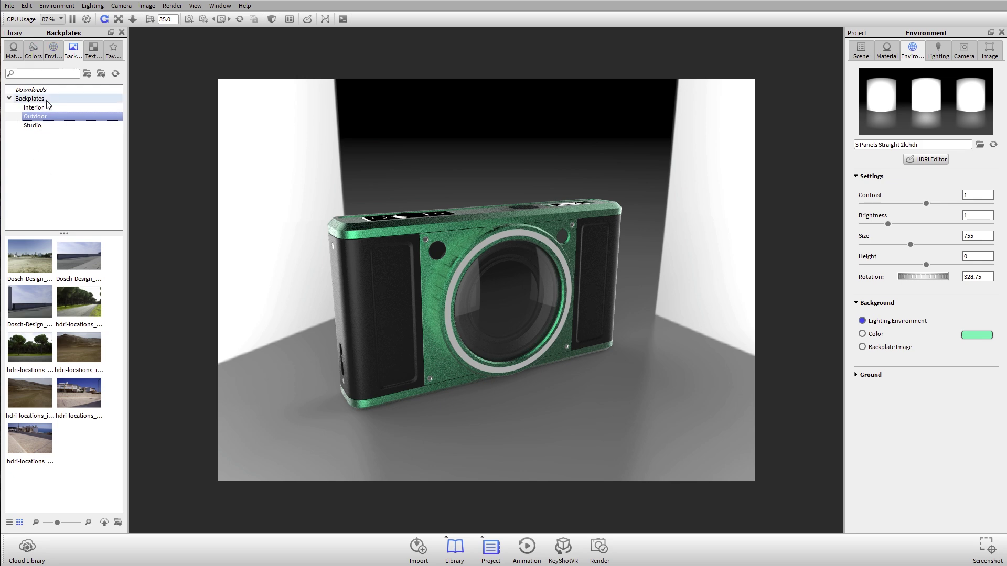
left_click_drag(36, 450, 482, 202)
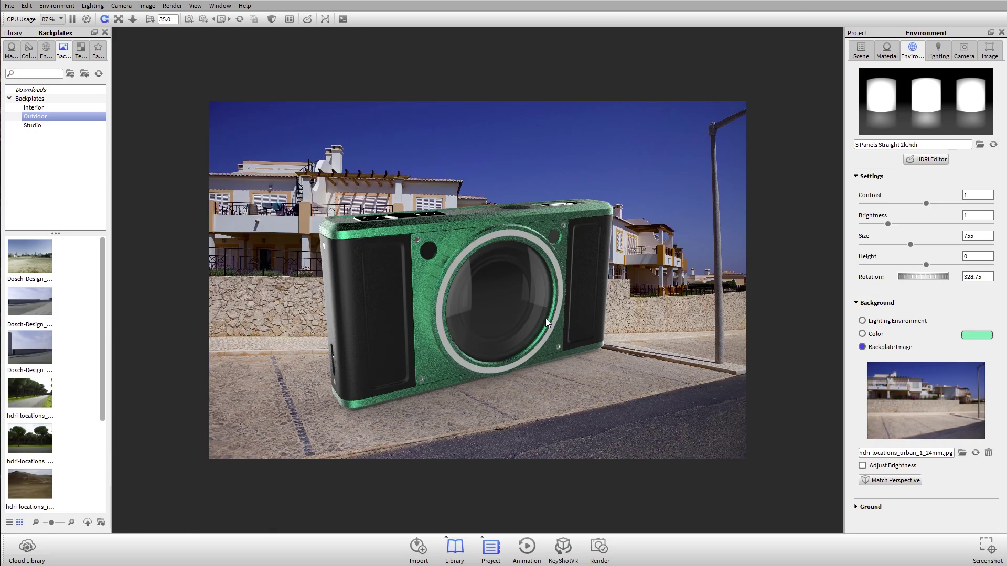
left_click_drag(545, 319, 571, 338)
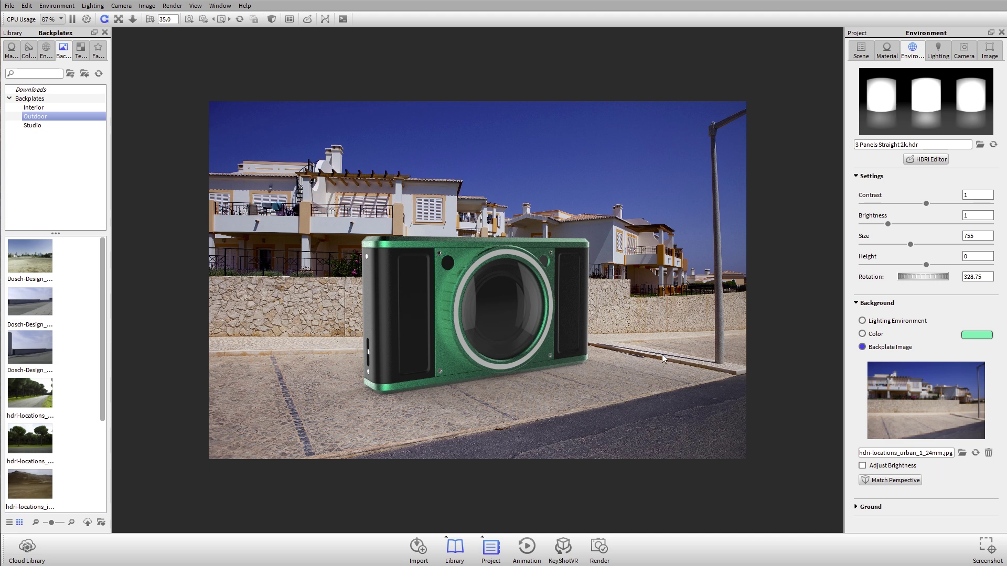
left_click_drag(520, 319, 498, 316)
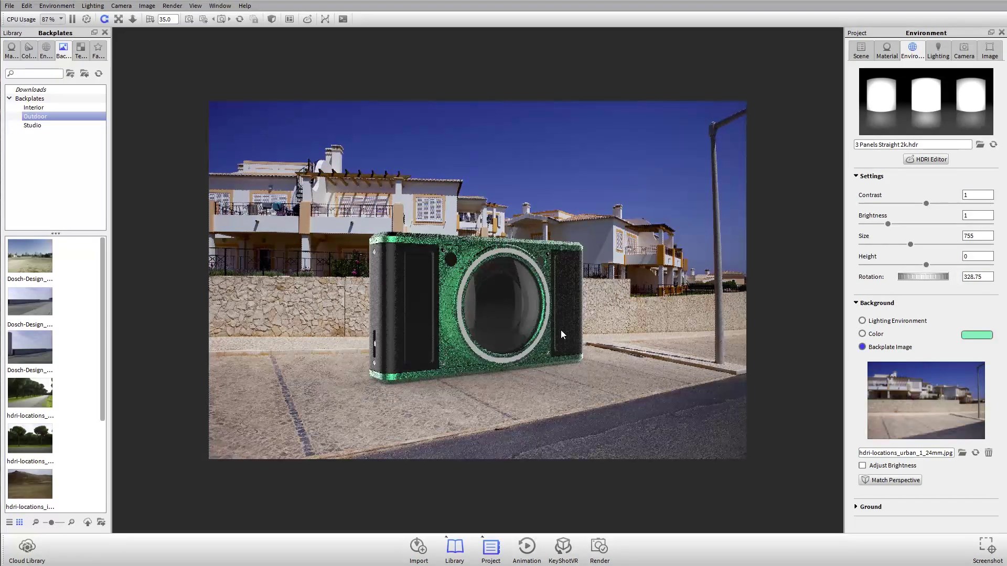
left_click_drag(561, 329, 563, 332)
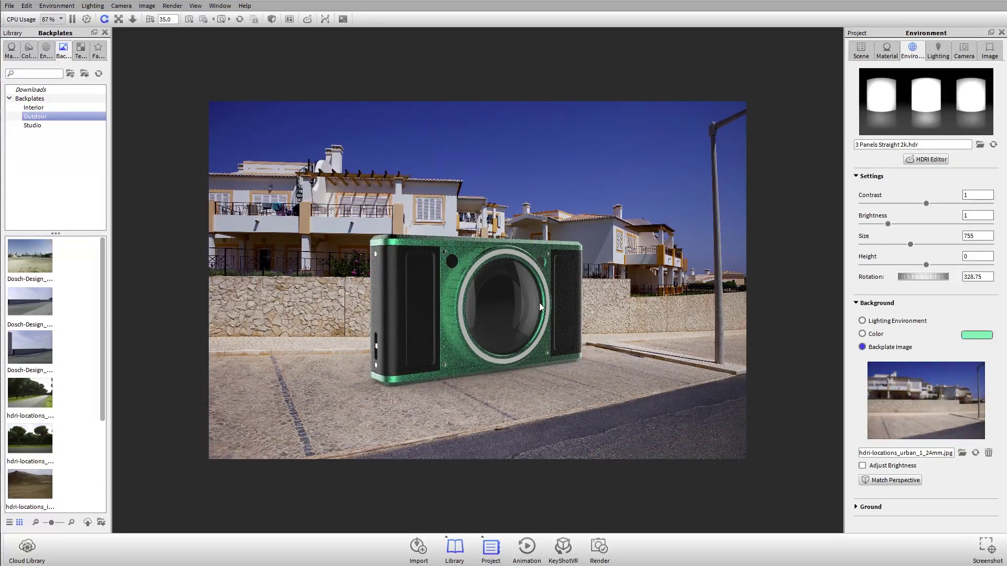
left_click(895, 322)
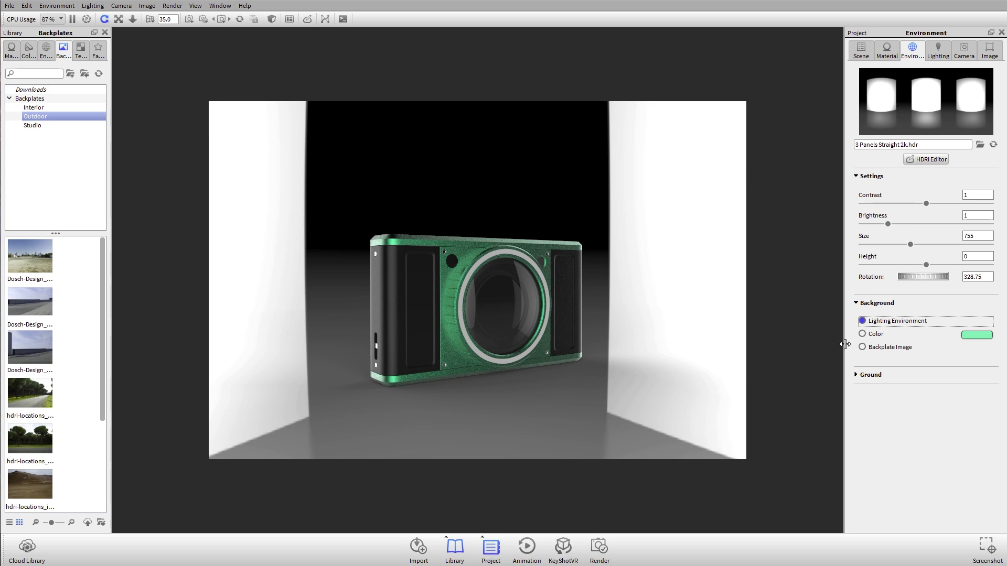
- Light the scene with the outdoor hdri-locations_urban_4k HDRI at height 0.275, rotation 70
left_click(45, 52)
left_click(35, 116)
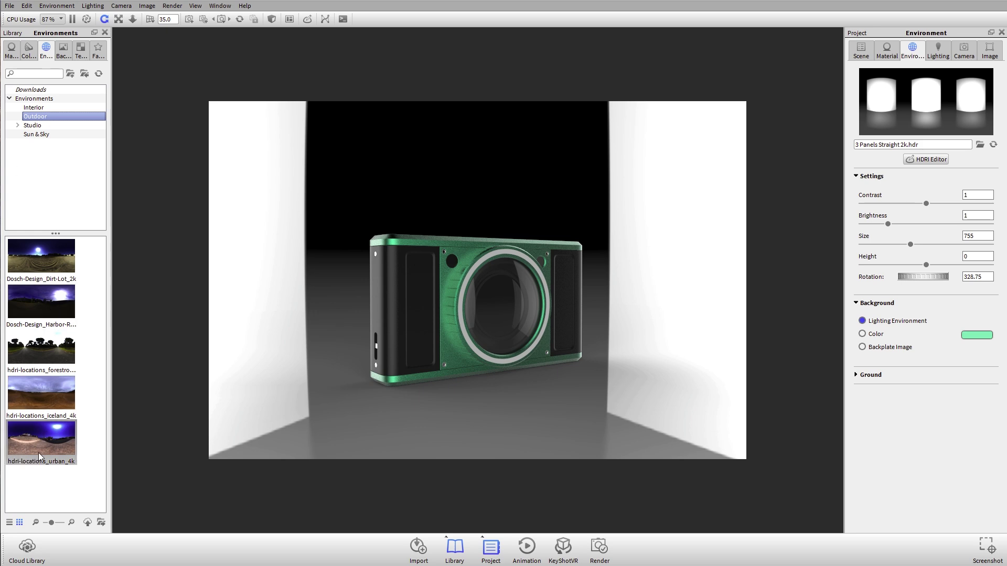
left_click_drag(39, 456, 559, 216)
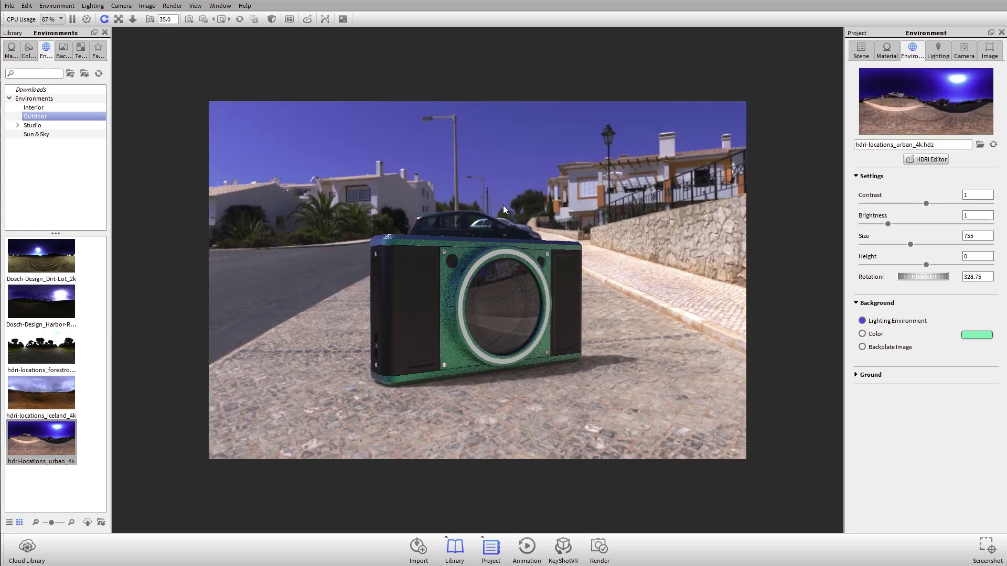
mouse_move(917, 279)
left_mouse_down()
mouse_move(892, 277)
mouse_move(969, 288)
mouse_move(908, 264)
mouse_move(920, 265)
left_mouse_up()
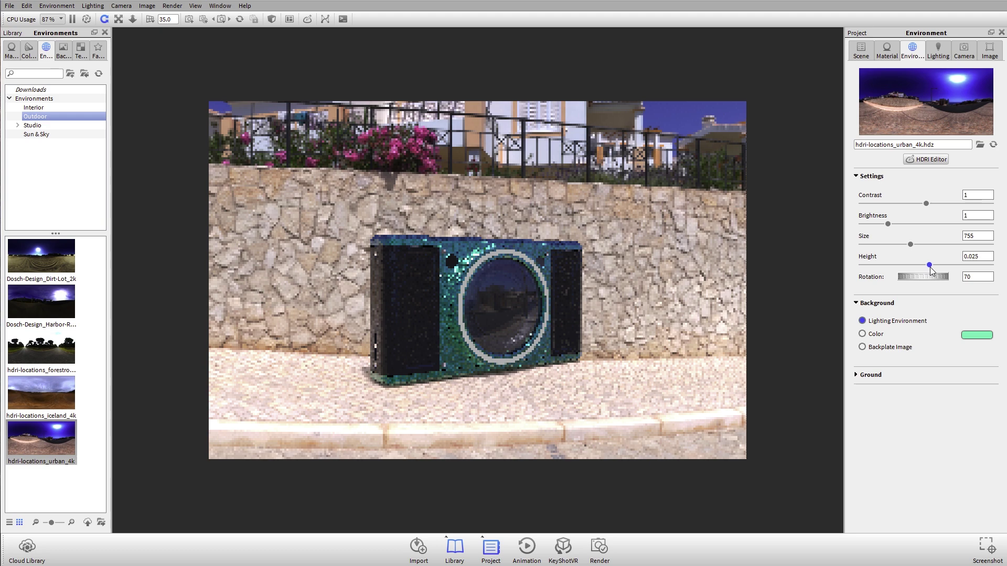
left_click_drag(930, 266, 964, 275)
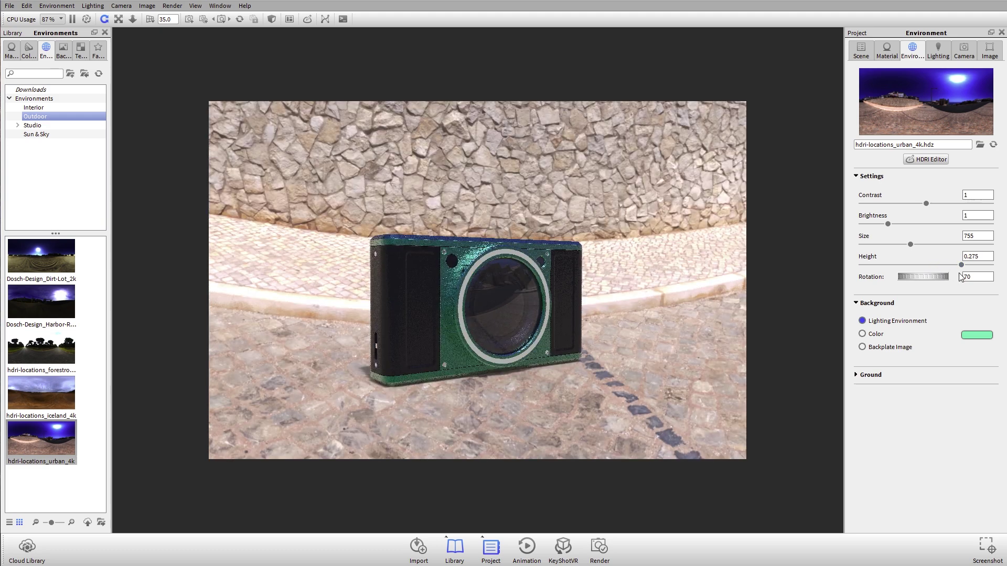
left_click_drag(897, 278, 927, 281)
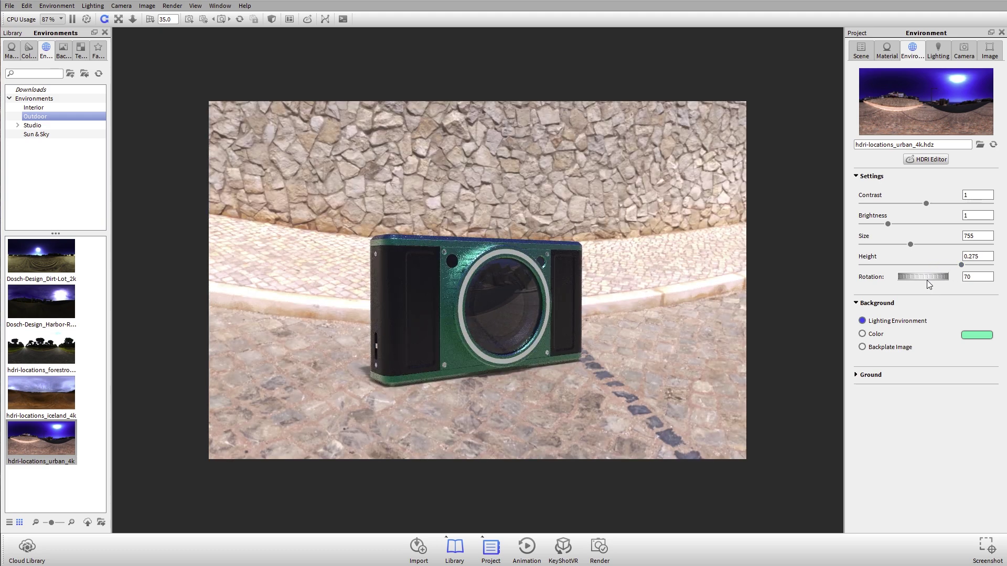
- Trial a street backplate, then switch to the mint colour background and orbit to front view
left_click(875, 347)
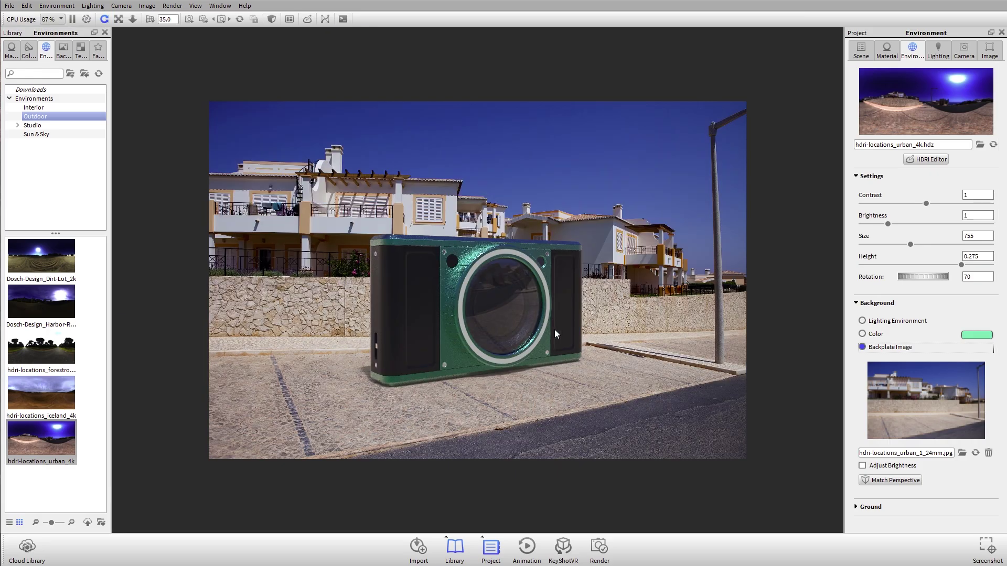
middle_click_drag(555, 330, 563, 352)
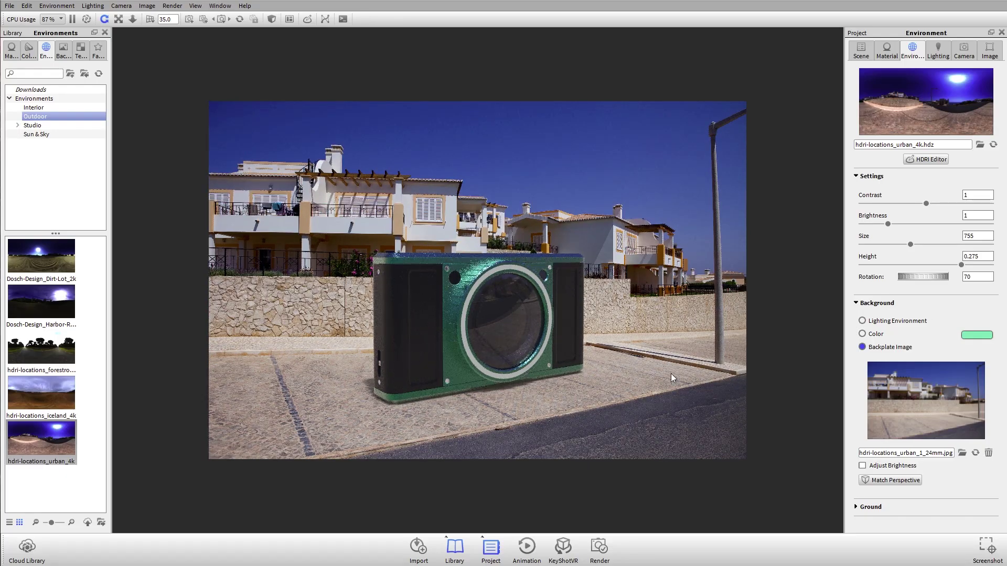
left_click_drag(497, 322, 487, 323)
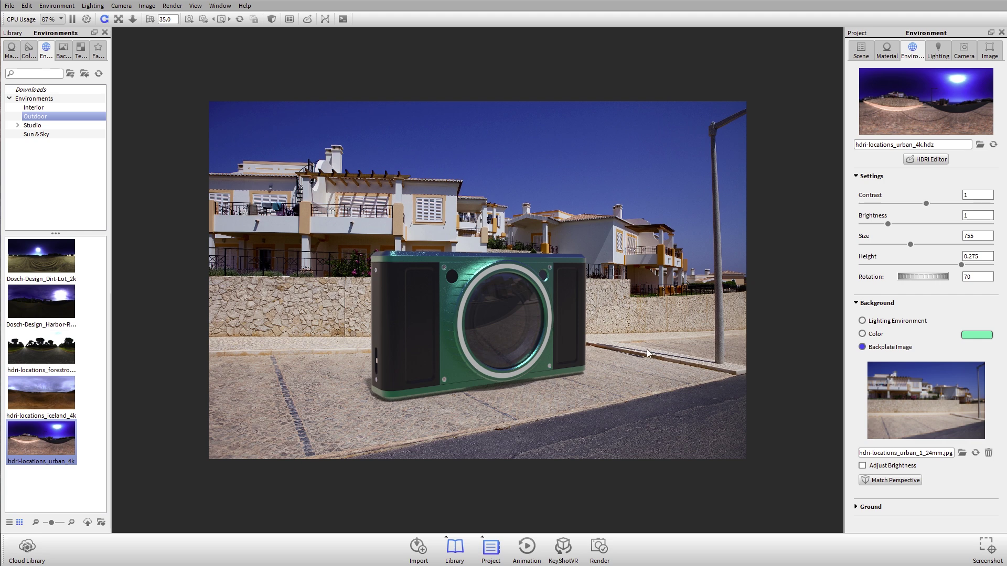
left_click(862, 334)
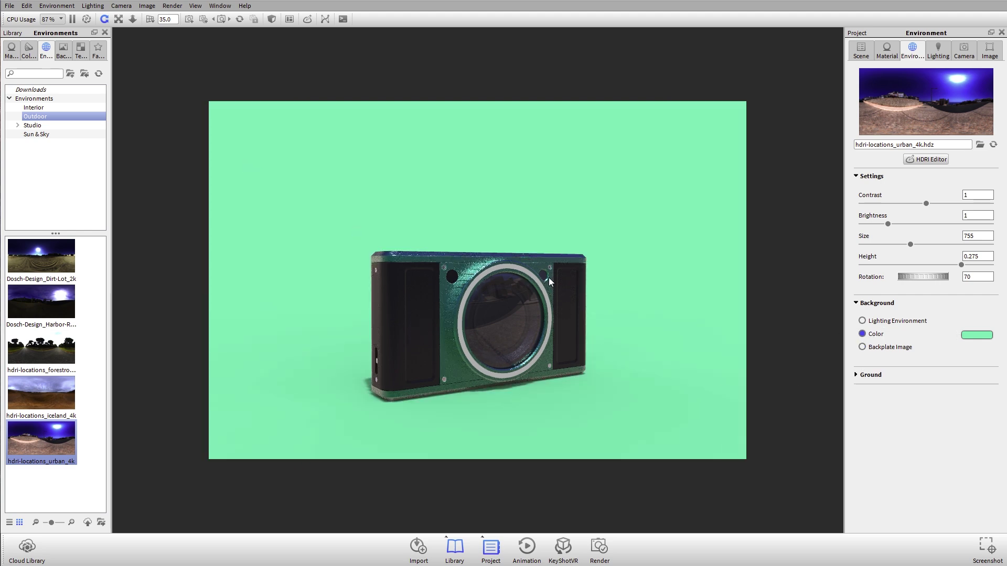
left_click_drag(549, 277, 469, 297)
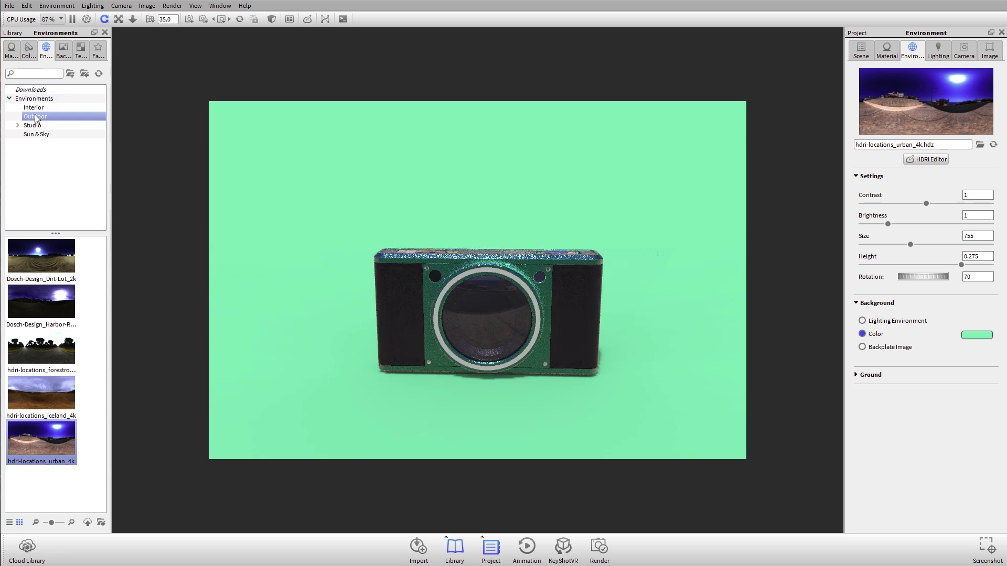
- Set the Studio_Backdrop_Black.jpg studio backplate behind the camera and orbit to a new angle
left_click(67, 52)
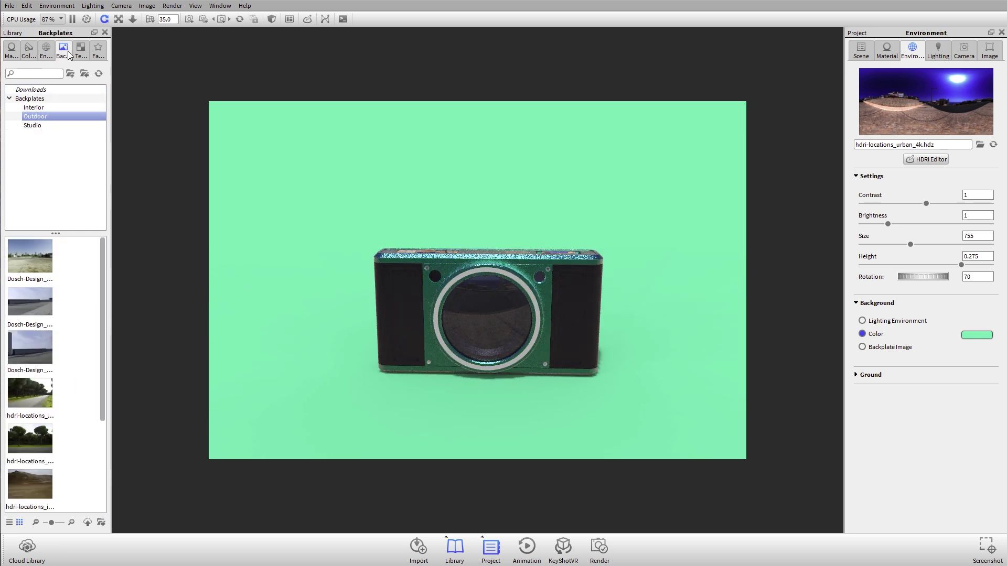
left_click(39, 127)
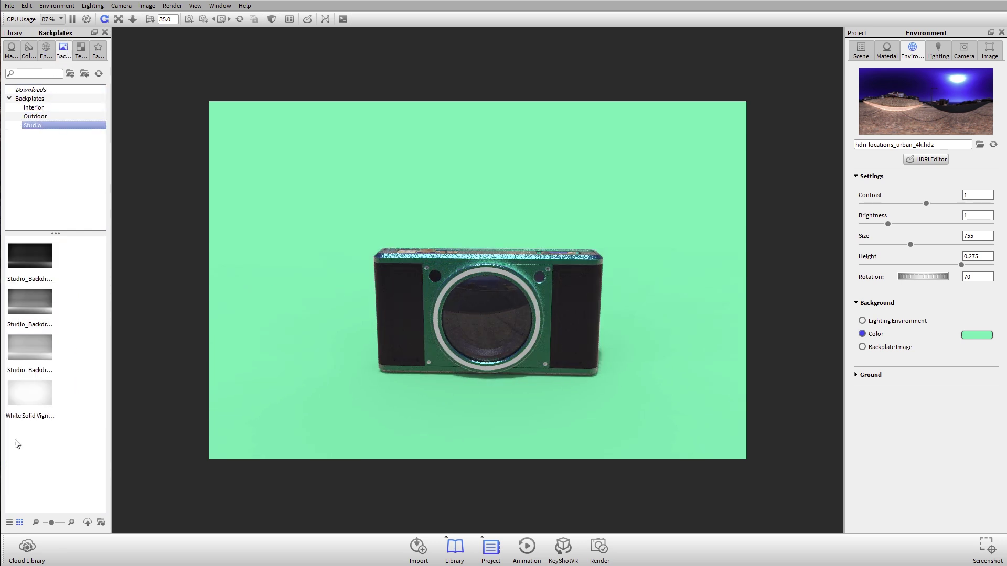
left_click_drag(39, 257, 490, 218)
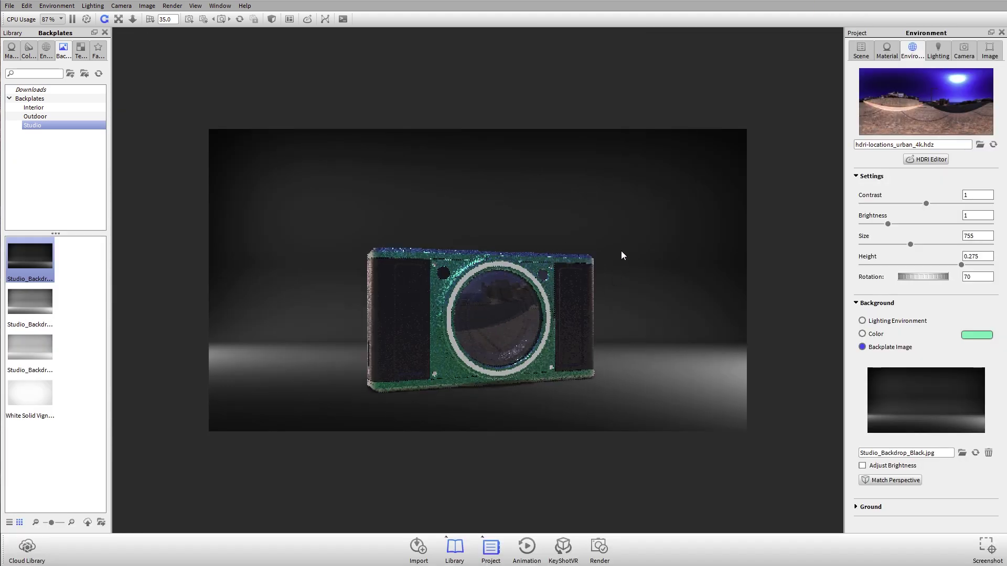
left_click_drag(621, 252, 521, 302)
scroll(529, 313, "up", 3)
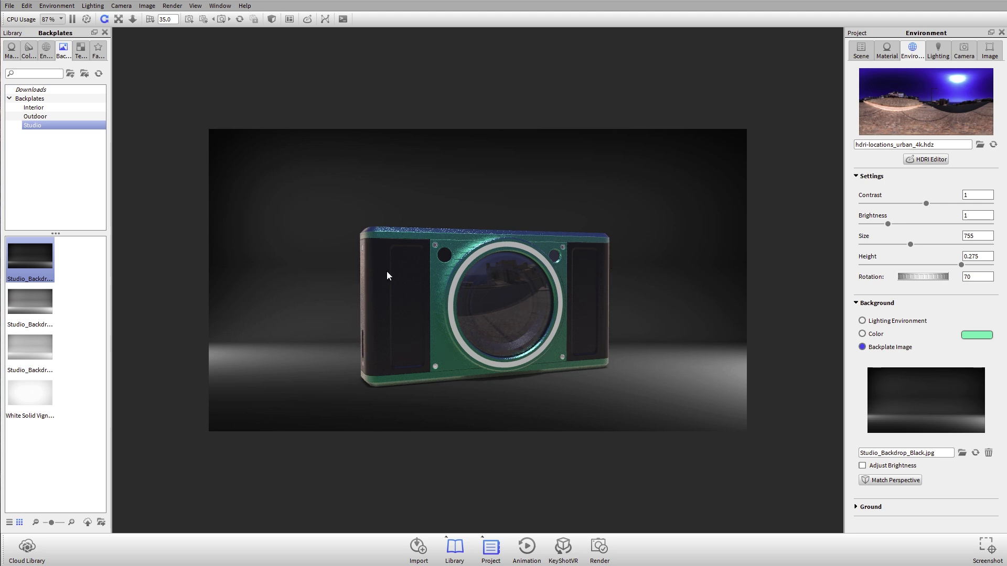
- Light the scene with the 3 Panels Straight 2k studio environment at rotation 59
left_click(46, 51)
left_click(53, 125)
left_click_drag(42, 302, 644, 233)
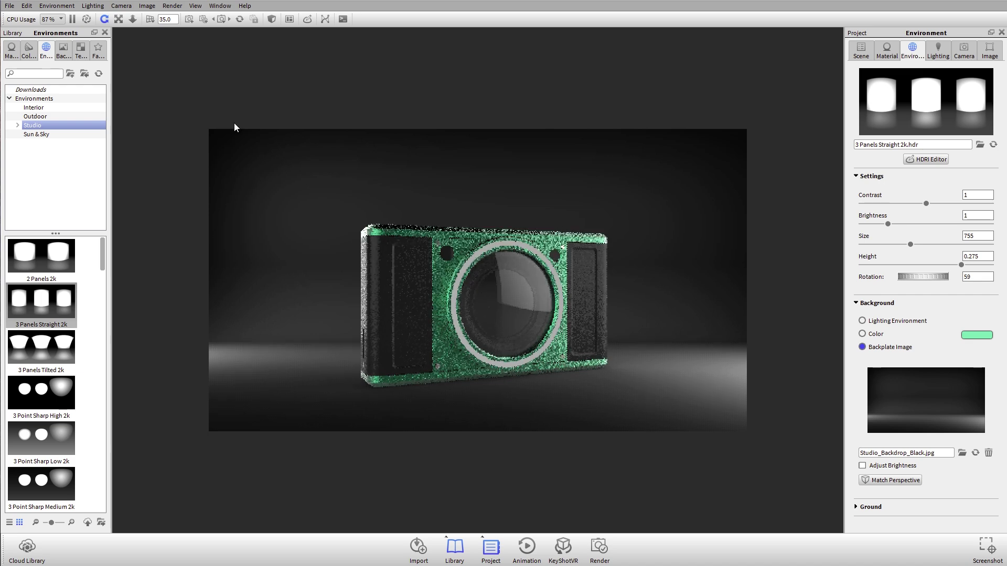
left_click(63, 51)
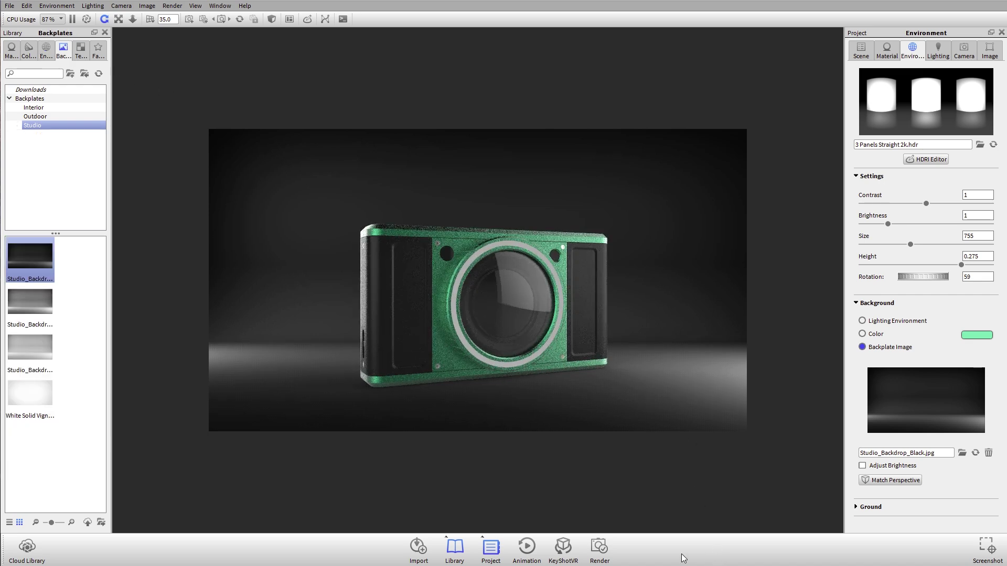
left_click_drag(506, 360, 507, 358)
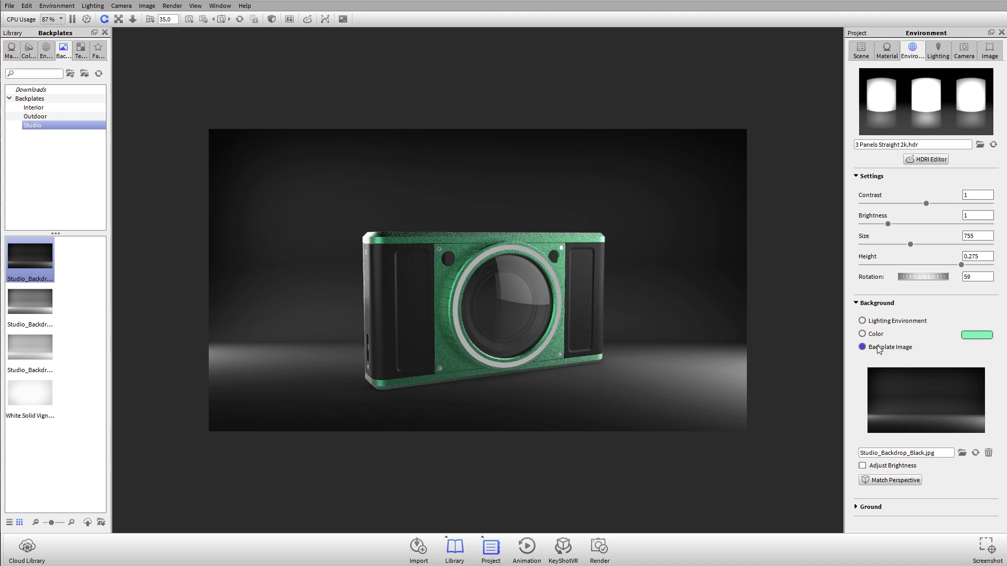
- Toggle the animation timeline off and set the background to the lighting environment
key("a")
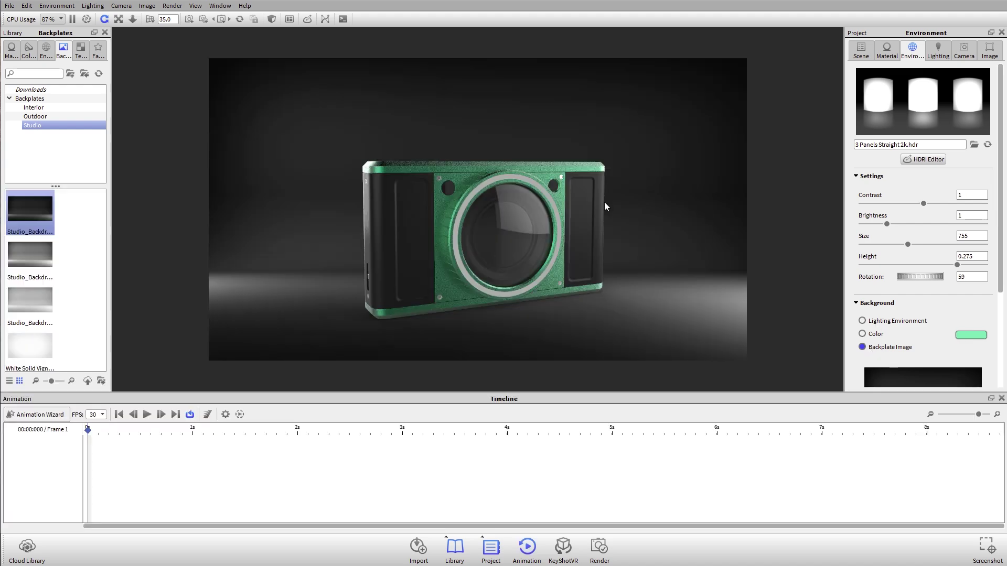
key("a")
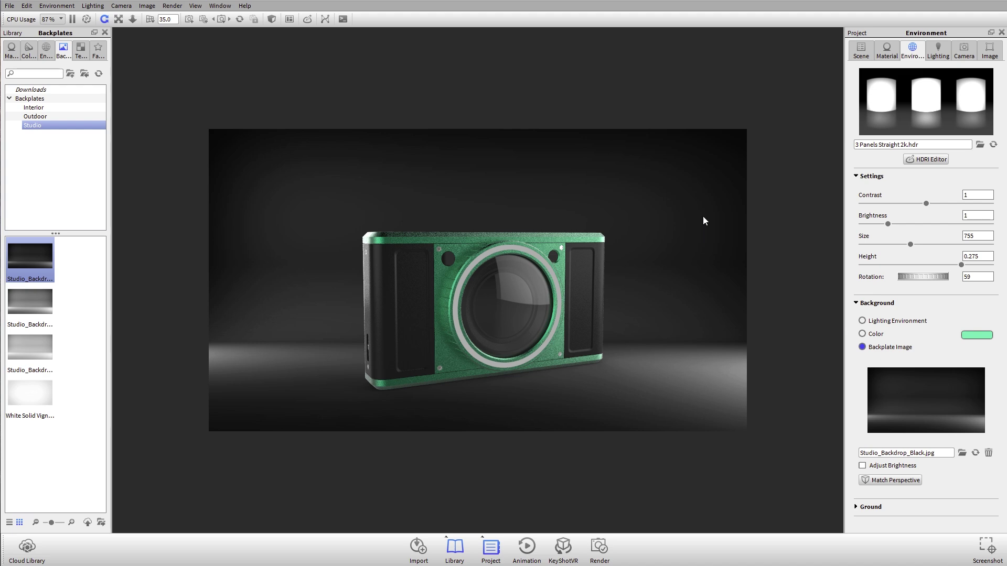
key("b")
key("b")
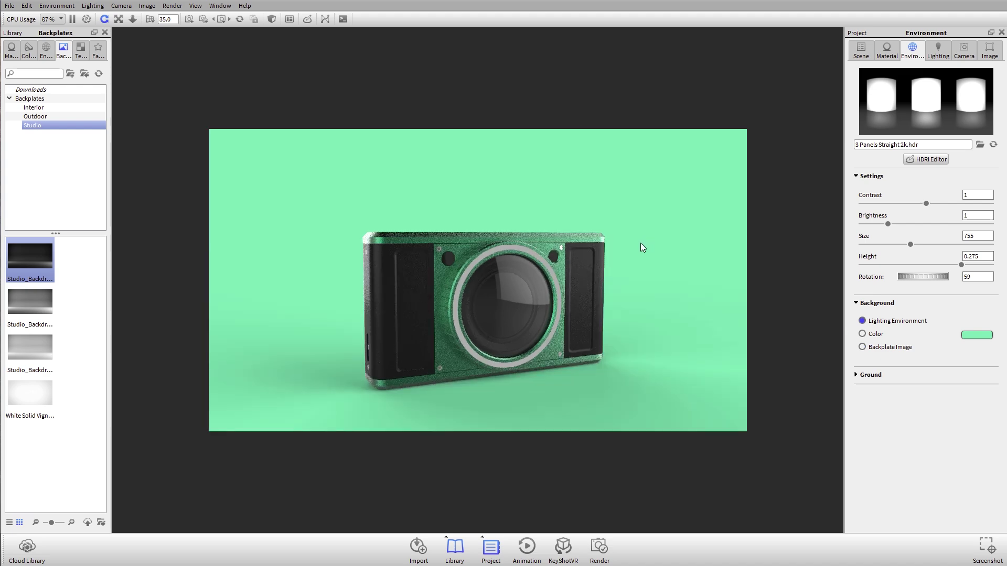
key("b")
left_click(874, 323)
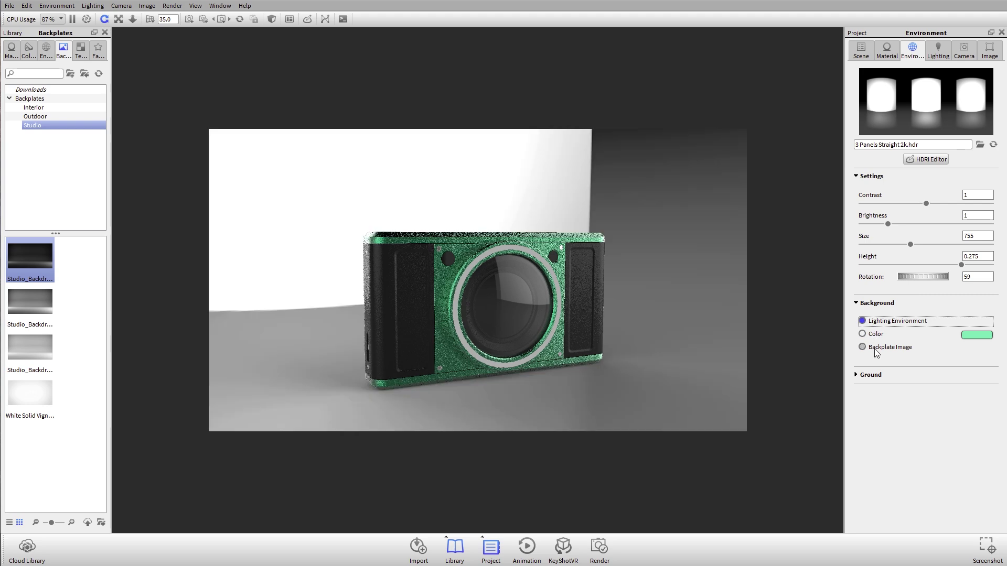
left_click(874, 335)
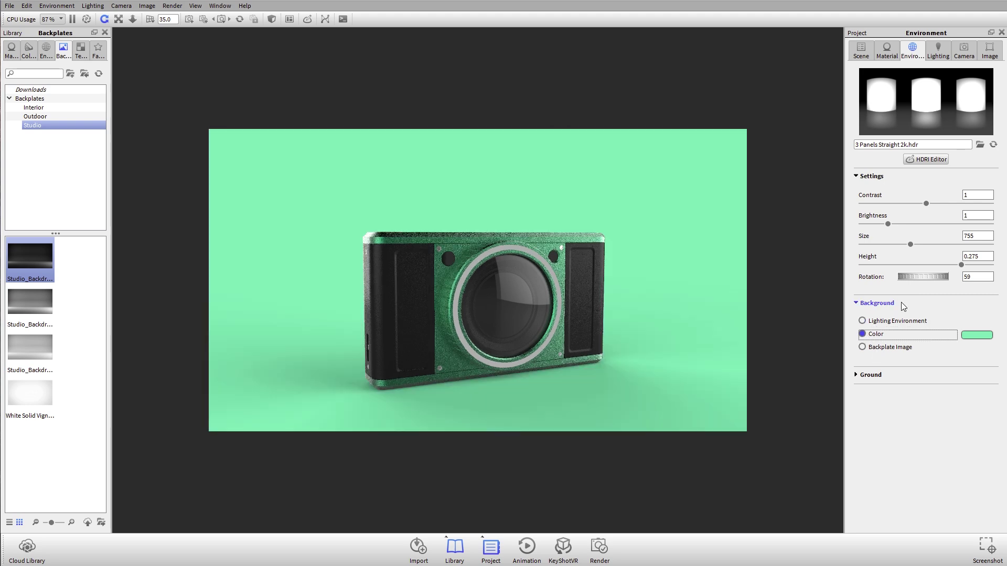
left_click(880, 322)
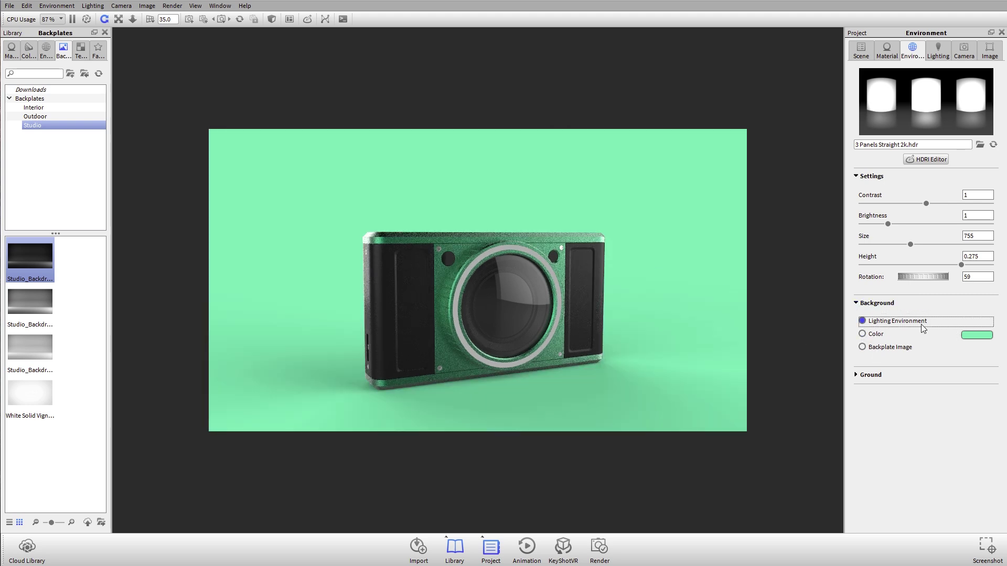
- Orbit the view and recentre it with Look at Model Center
left_click_drag(643, 313, 474, 338)
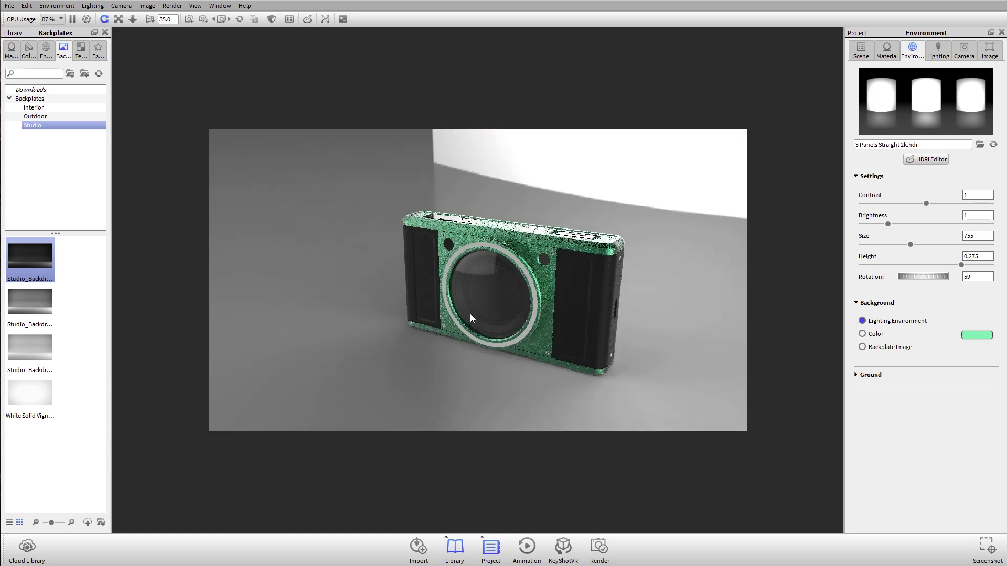
right_click(483, 312)
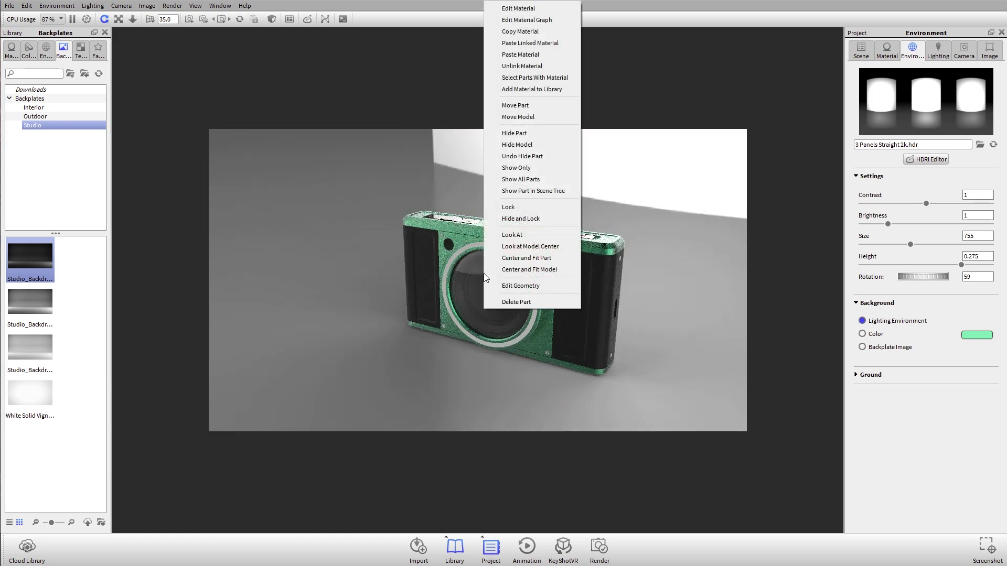
left_click(528, 246)
left_click_drag(478, 320, 681, 310)
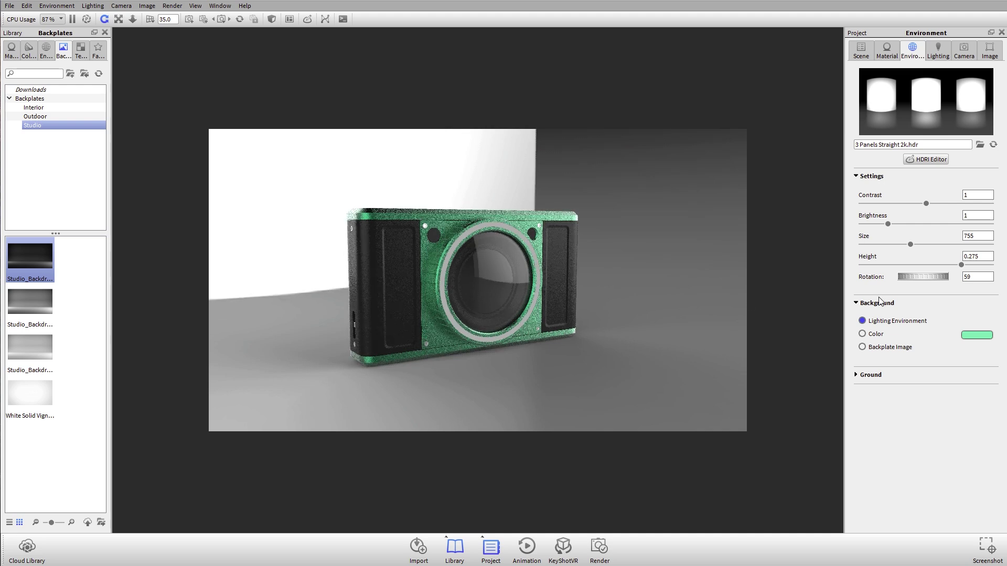
left_click(865, 376)
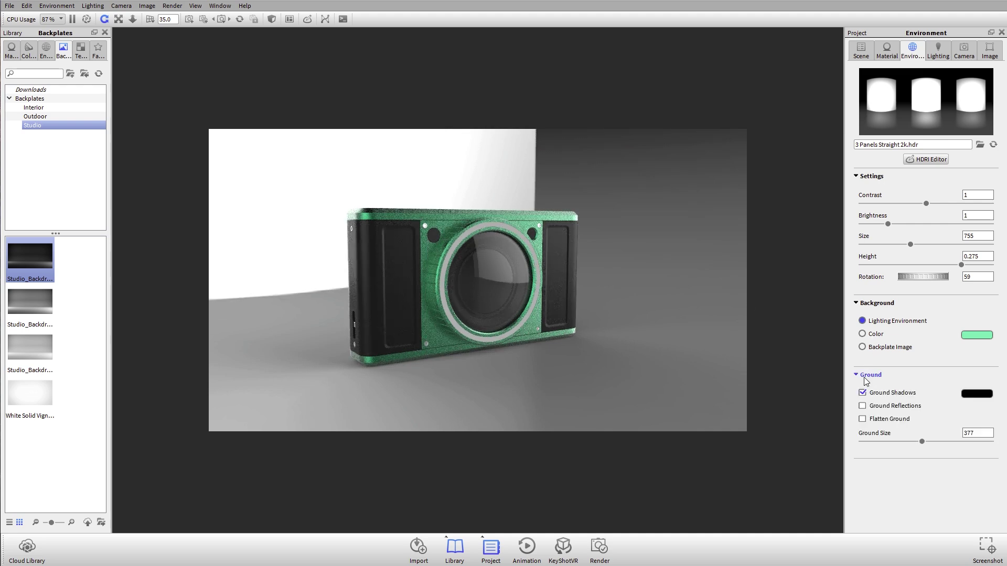
- Keep ground shadows on, add ground reflections, use the mint colour background, and orbit to three-quarter view
left_click(894, 397)
left_click(895, 399)
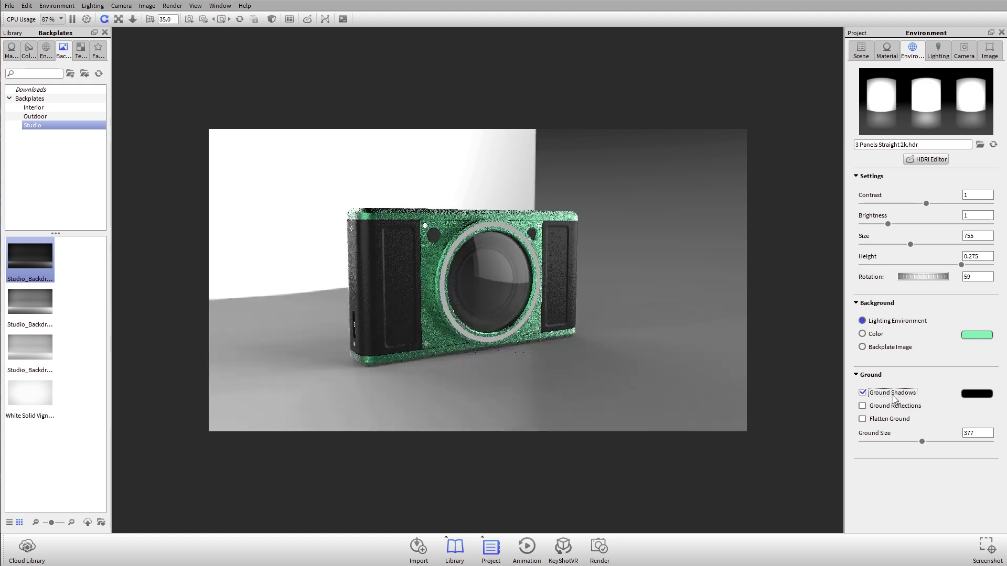
left_click(896, 412)
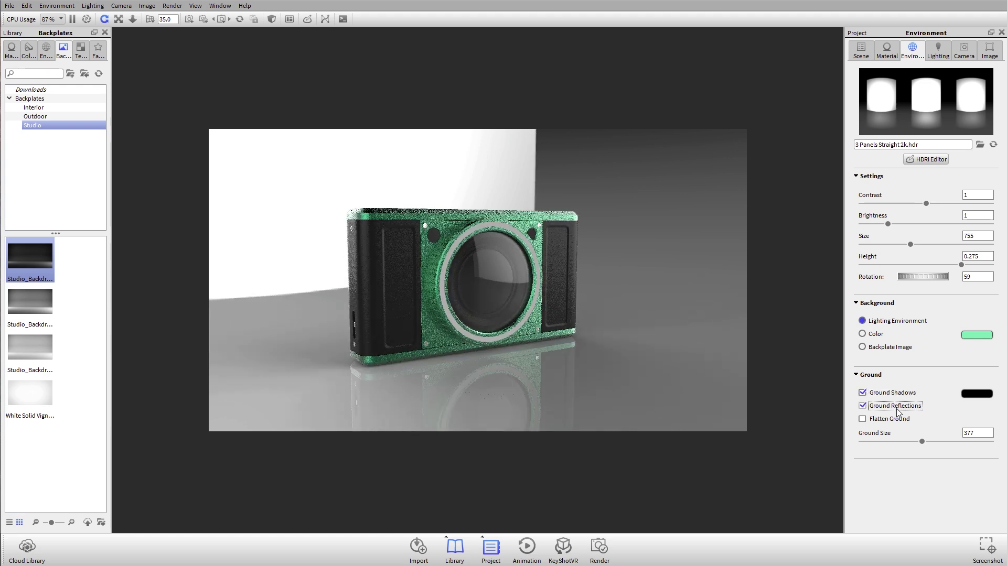
left_click(874, 334)
mouse_move(527, 274)
left_mouse_down()
mouse_move(517, 266)
mouse_move(518, 282)
left_mouse_up()
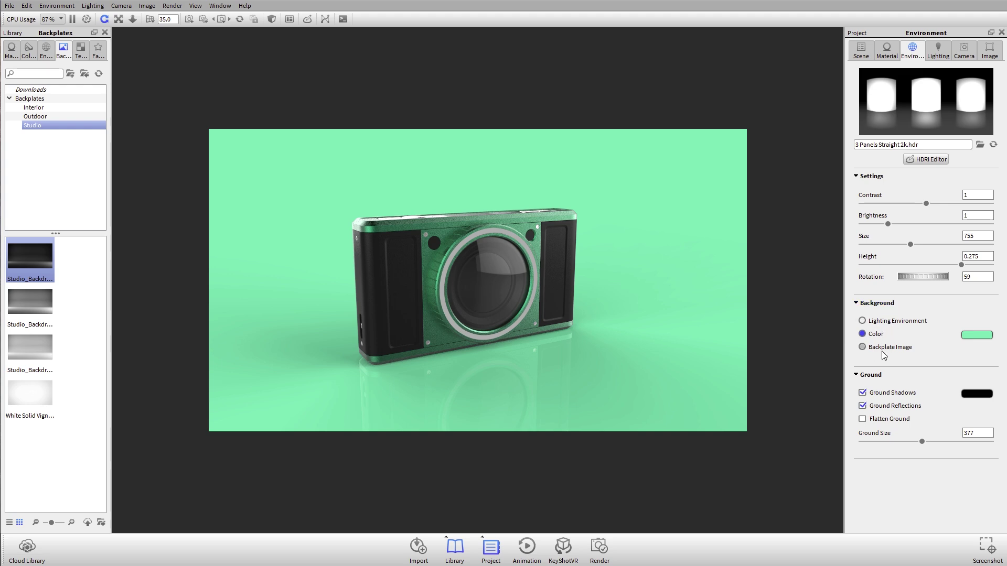
left_click_drag(537, 344, 344, 351)
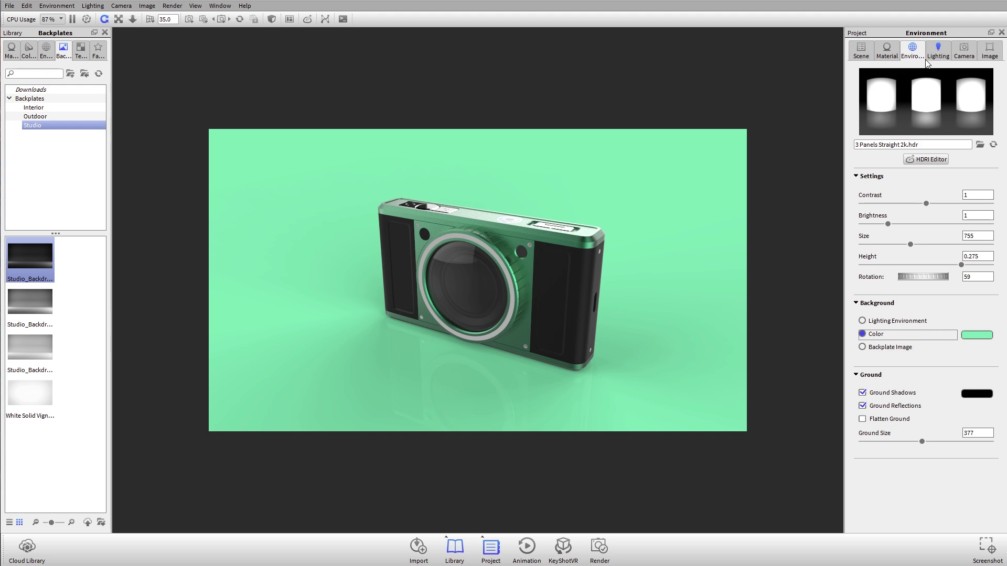
- Try the Basic and then Product lighting presets while orbiting to a front view
left_click(935, 49)
left_click_drag(580, 258, 540, 320)
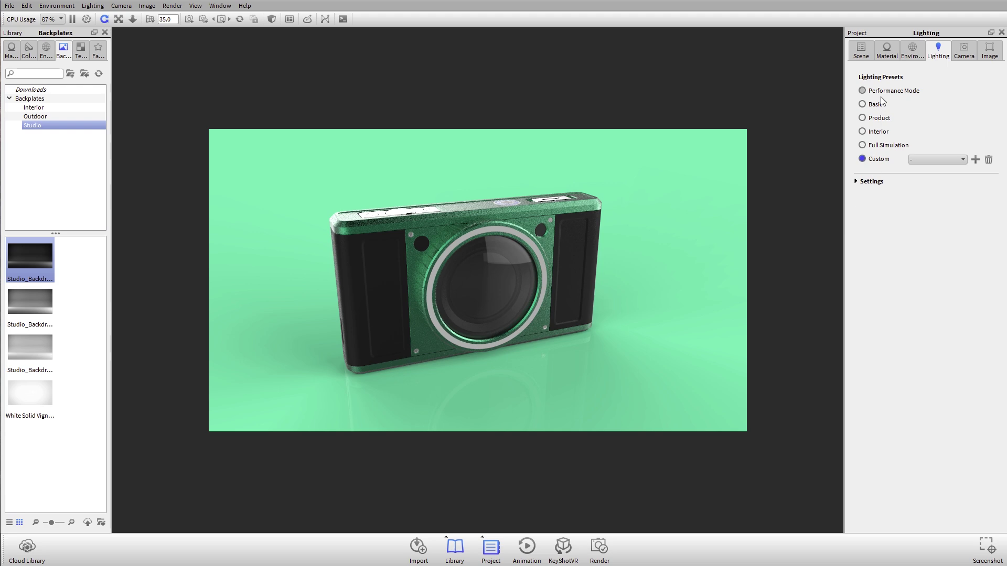
left_click(863, 104)
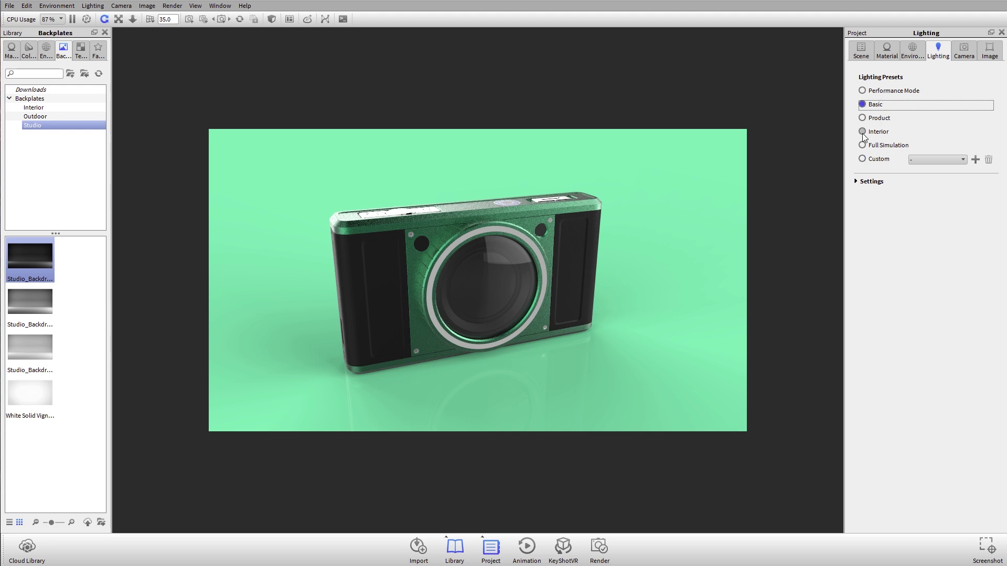
left_click_drag(603, 362, 517, 226)
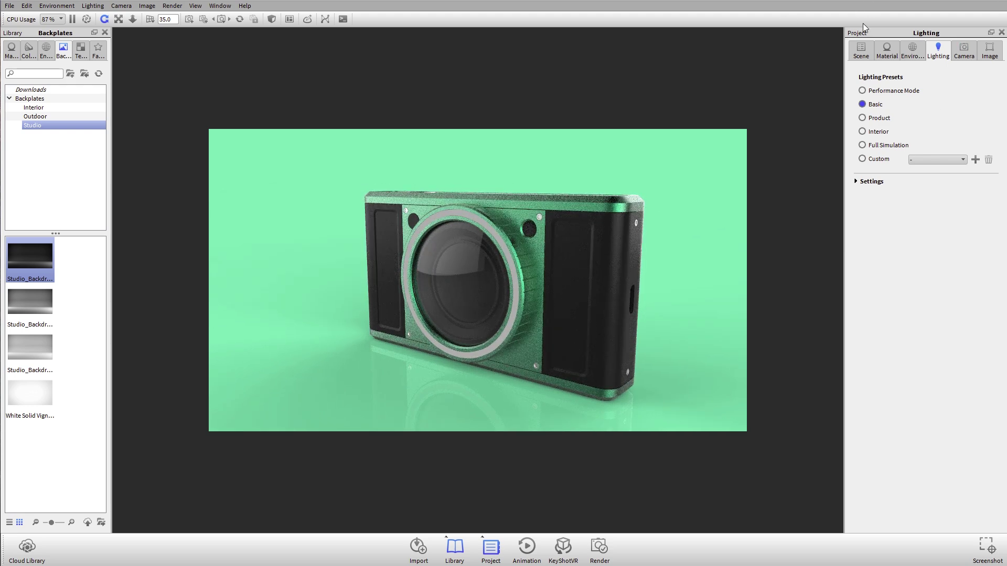
left_click(878, 120)
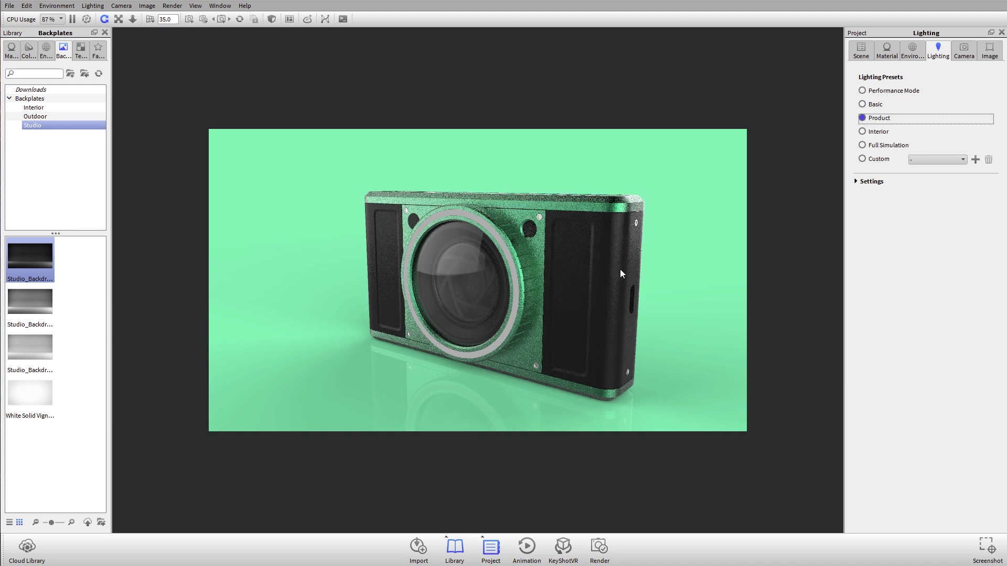
- Expand the lighting settings, try the Interior preset, then apply the Jewelry custom preset
left_click(874, 183)
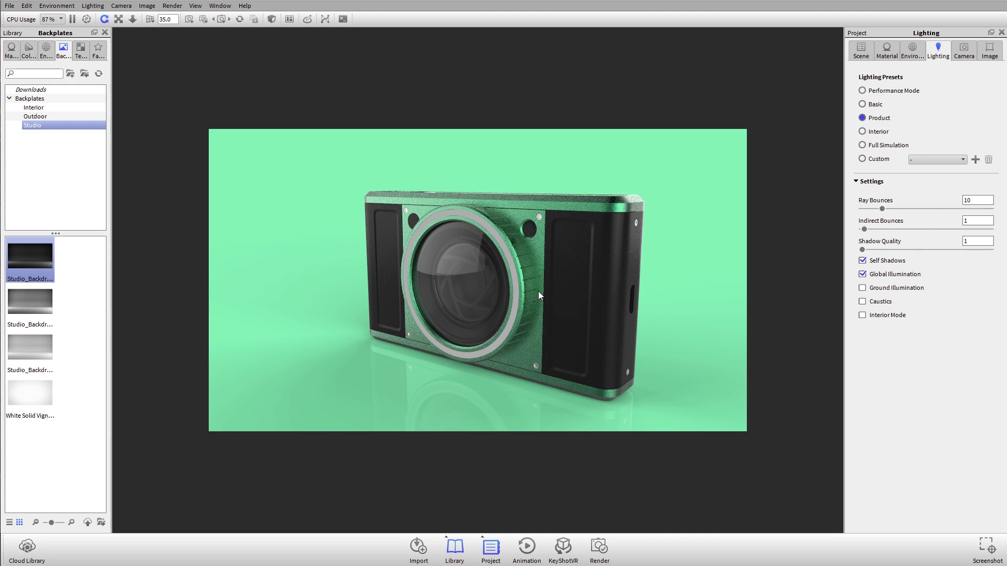
left_click(883, 133)
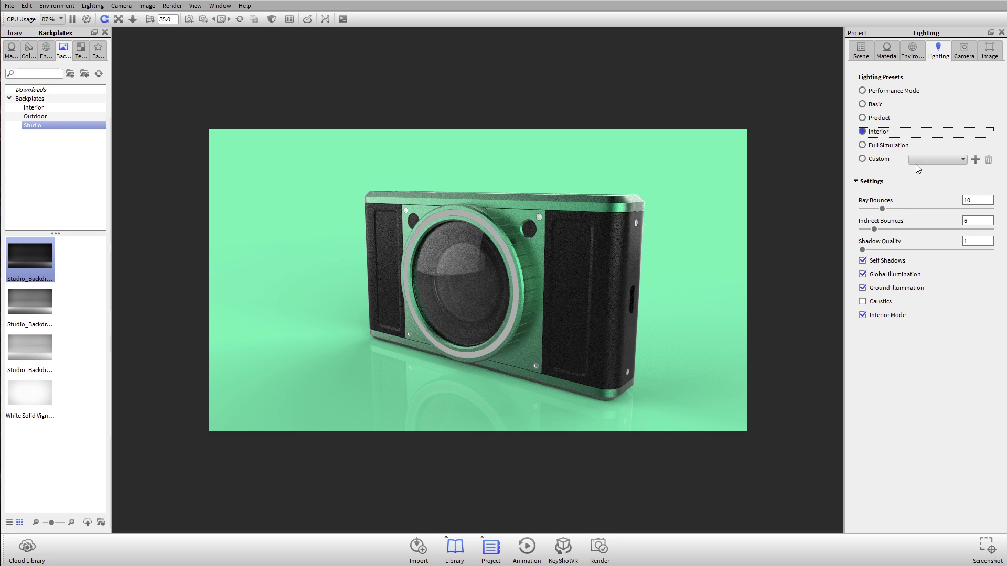
left_click(932, 160)
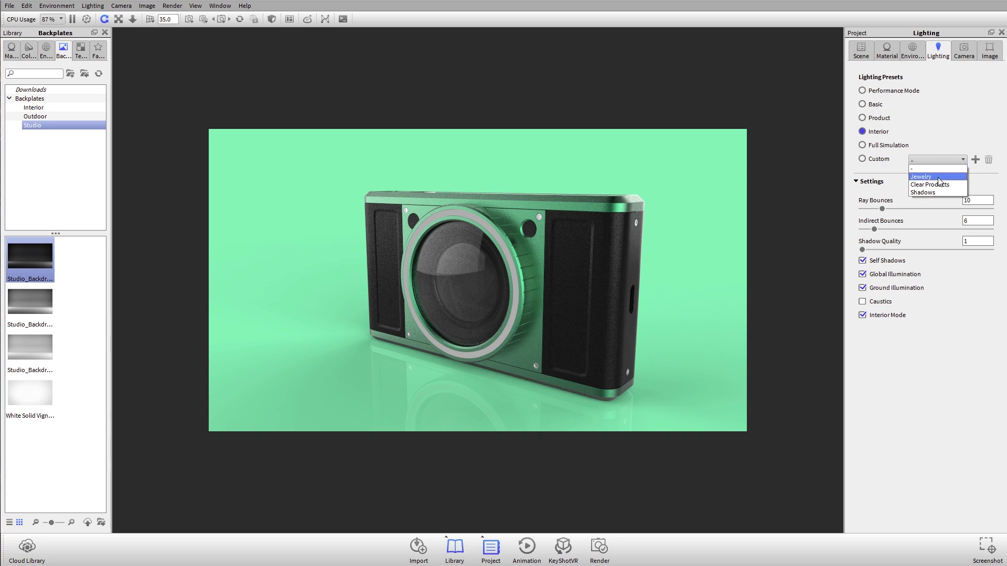
left_click(938, 178)
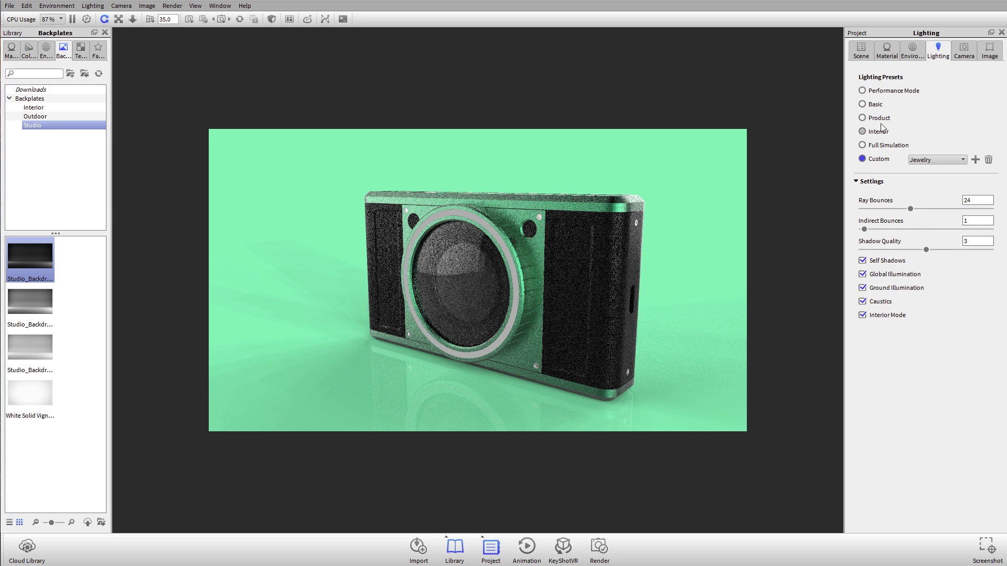
- Cycle through the Performance Mode and Basic lighting presets, ending on Product
left_click(888, 91)
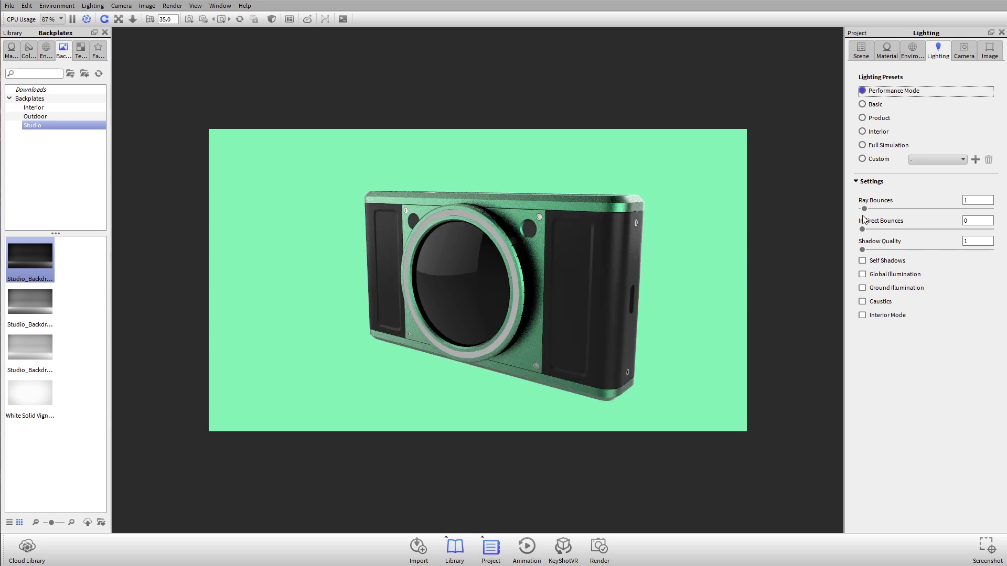
left_click(874, 105)
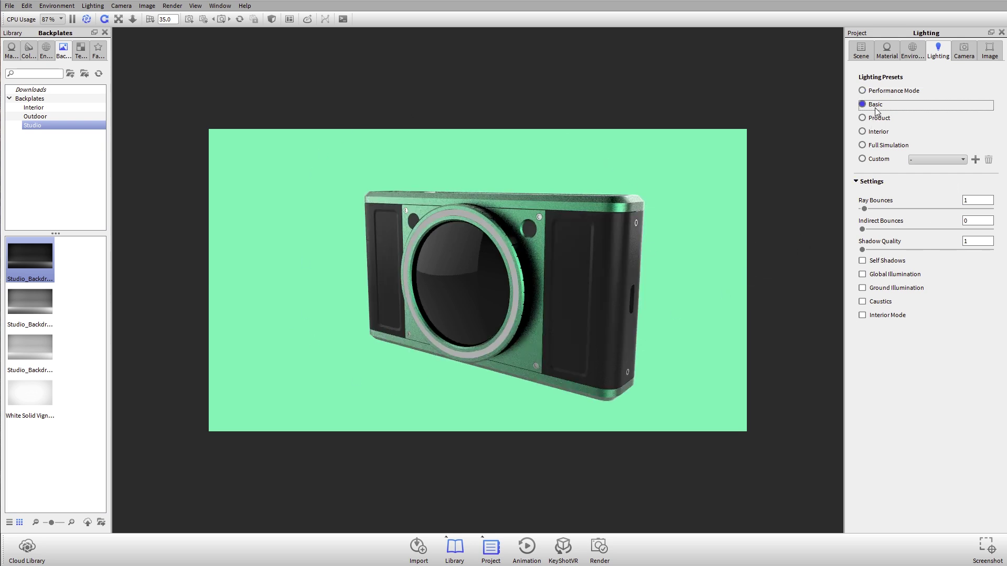
left_click(878, 119)
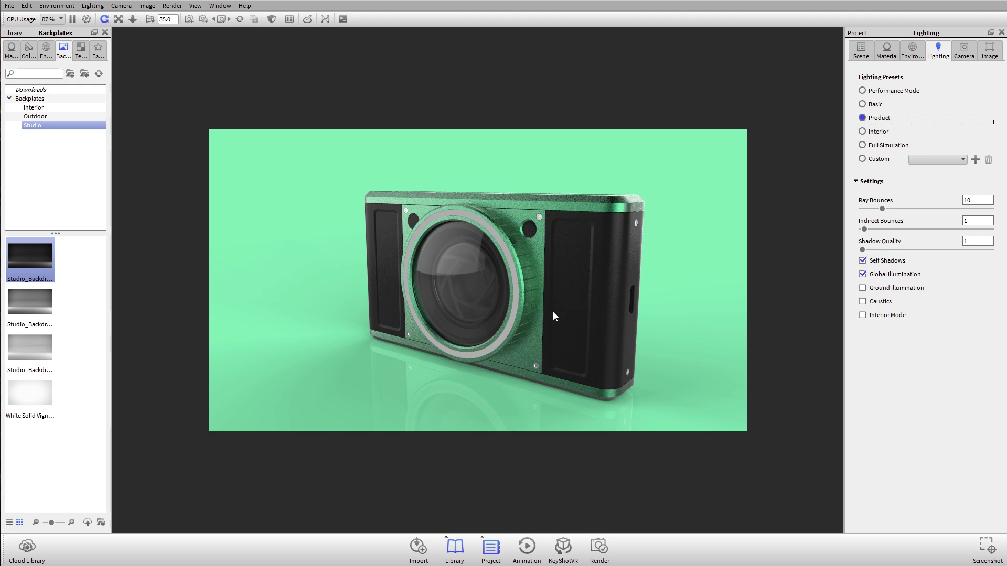
- Enable ground illumination and save the lighting as the custom preset 'Product plus'
left_click(884, 292)
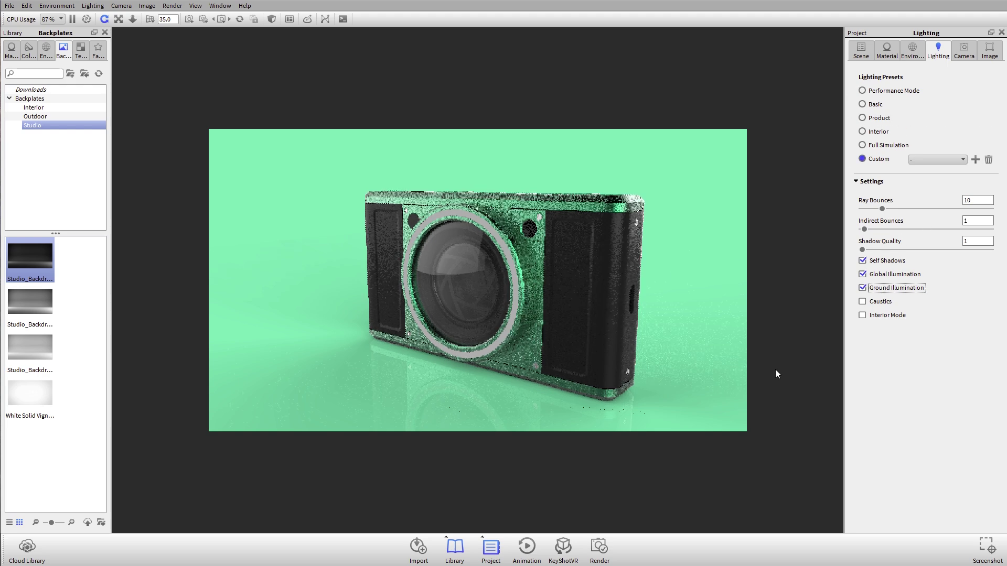
mouse_move(565, 328)
left_mouse_down()
mouse_move(530, 279)
mouse_move(577, 319)
mouse_move(581, 339)
mouse_move(577, 328)
left_mouse_up()
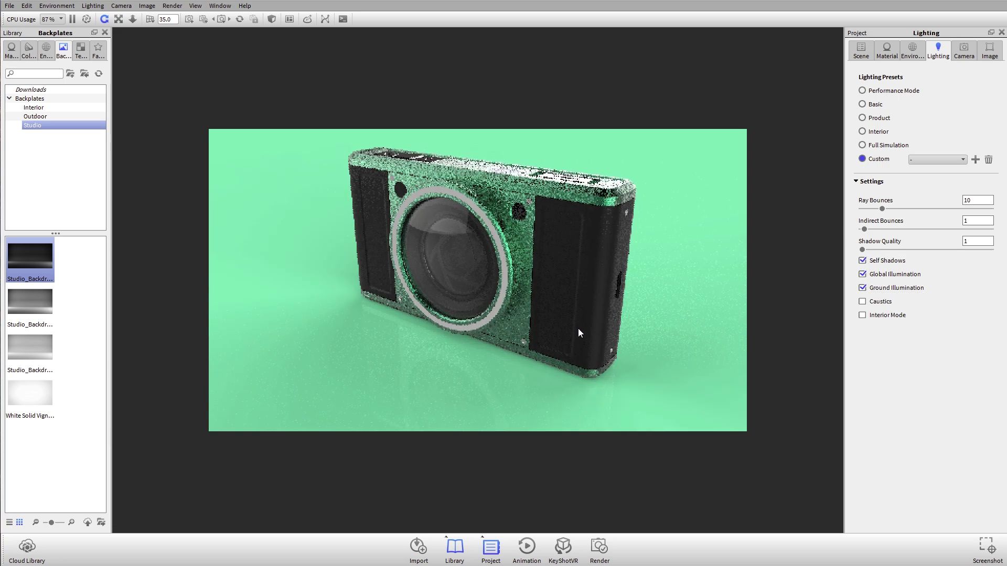
left_click(975, 159)
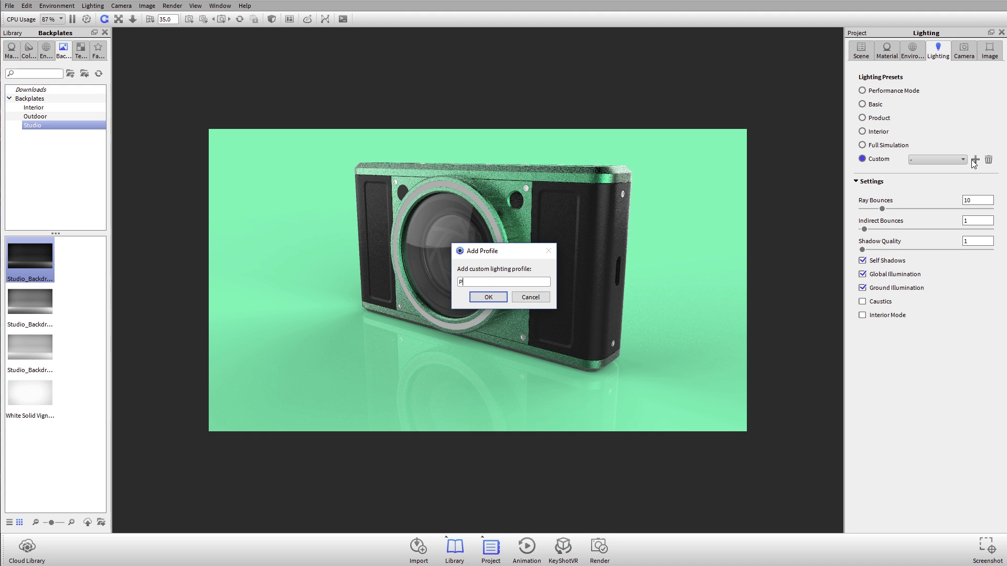
type("Product plus")
left_click(498, 297)
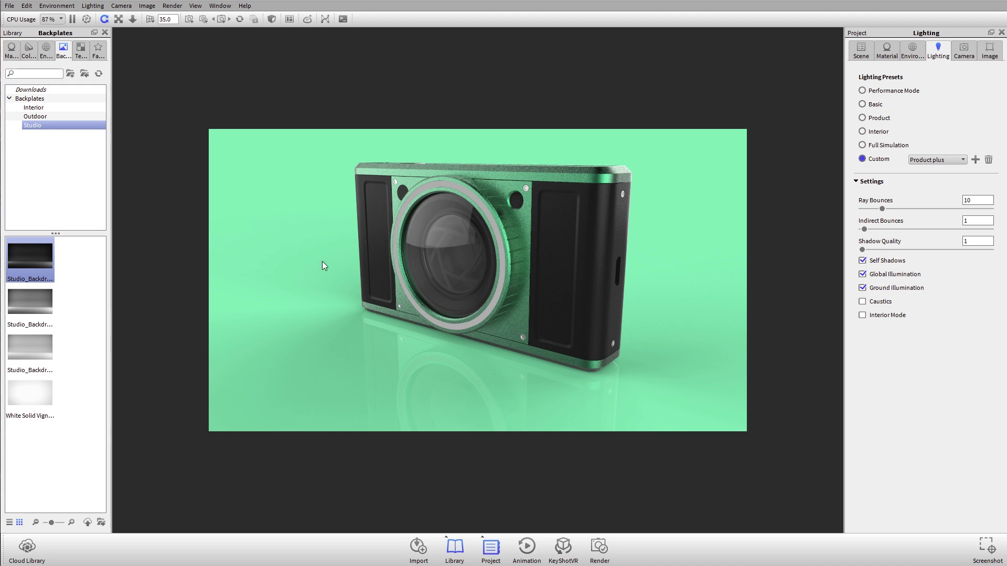
left_click_drag(423, 278, 540, 273)
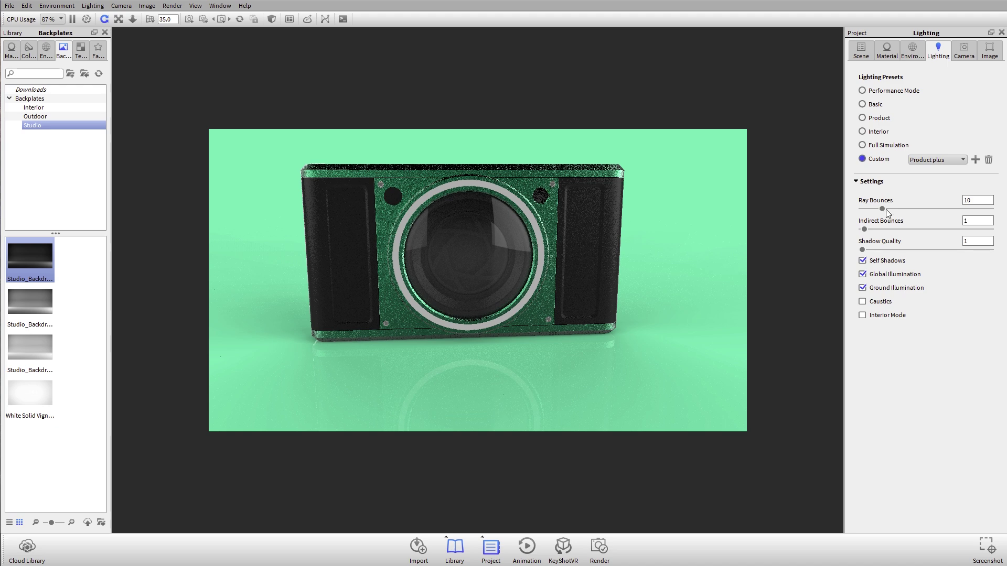
- Collapse the detailed lighting settings section in the Lighting tab
left_click(866, 182)
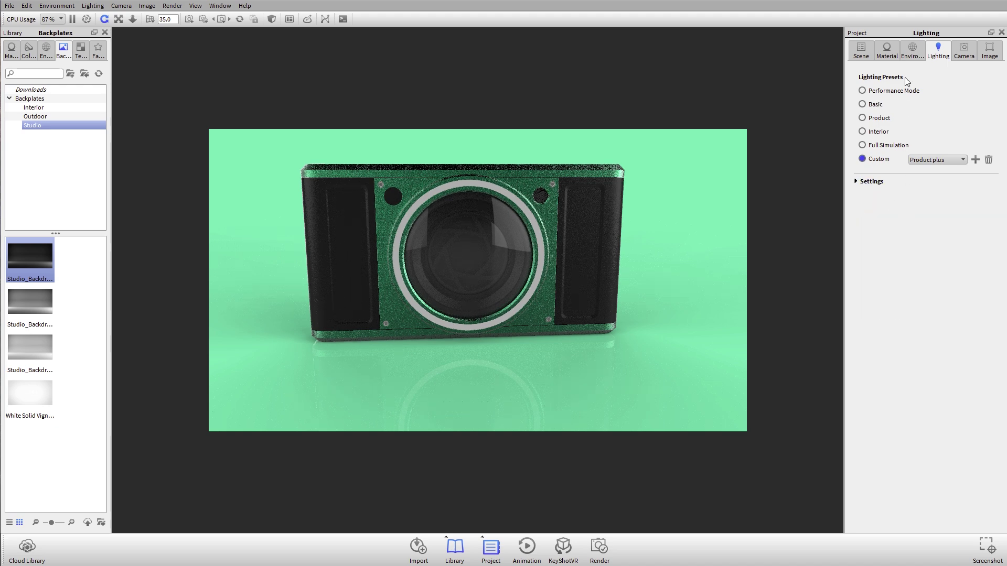